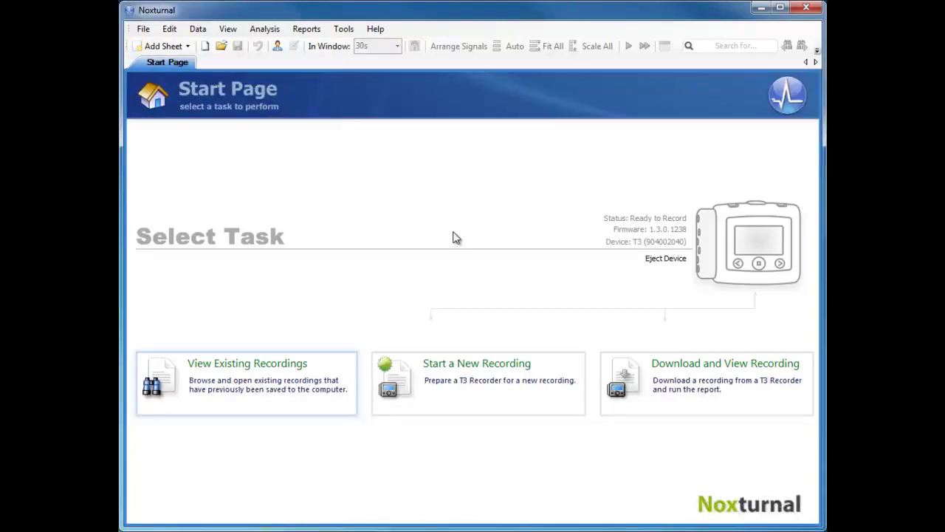
Step: Create a new custom field in the program options and label it Neck Size
{"action": "left_click", "coordinate": [344, 31]}
{"action": "left_click", "coordinate": [355, 114]}
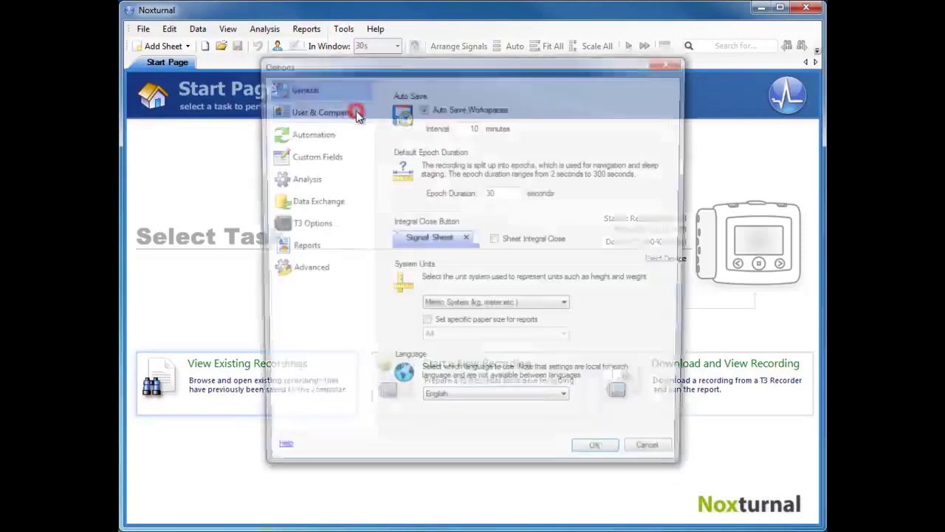
{"action": "left_click", "coordinate": [333, 157]}
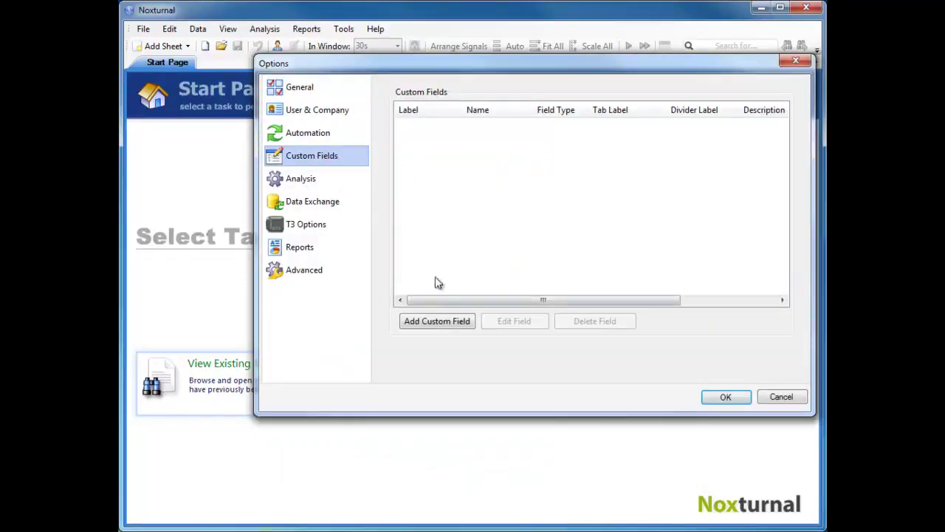
{"action": "left_click", "coordinate": [436, 322]}
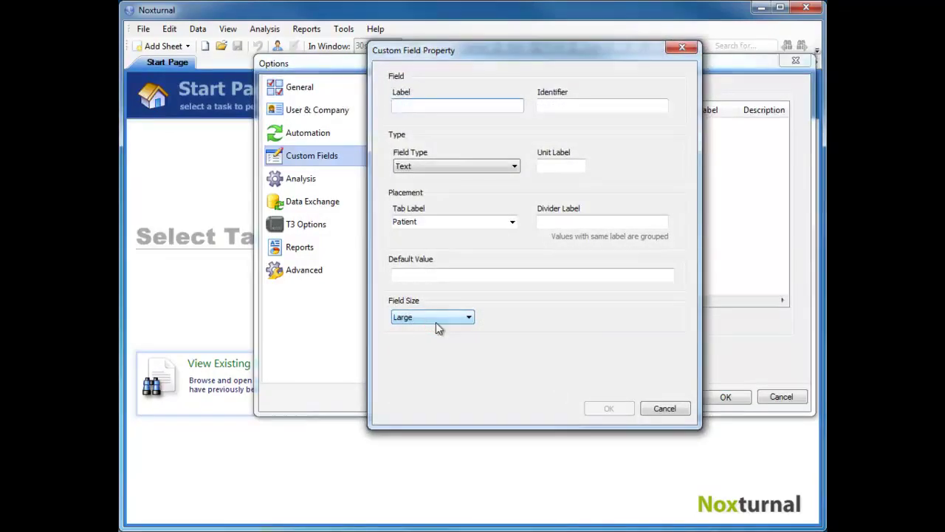
{"action": "left_click", "coordinate": [445, 105]}
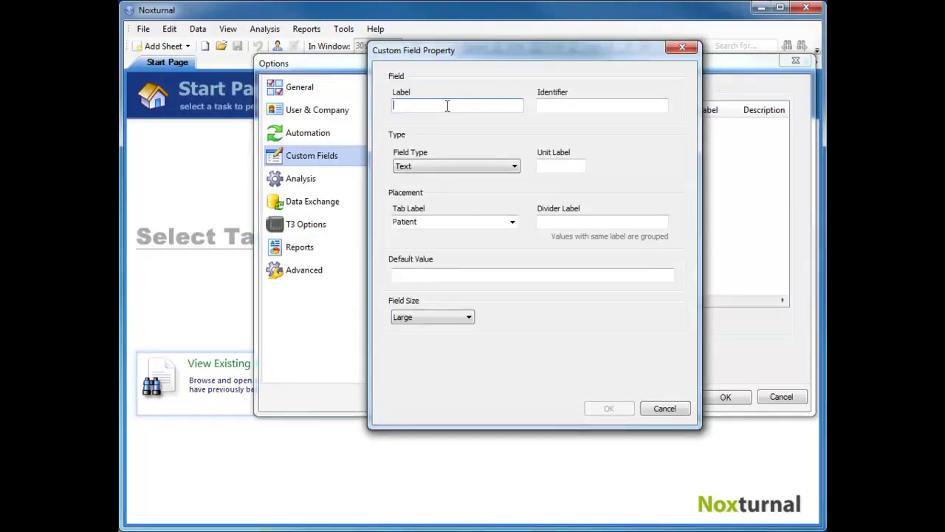
{"action": "type", "text": "Neck Size"}
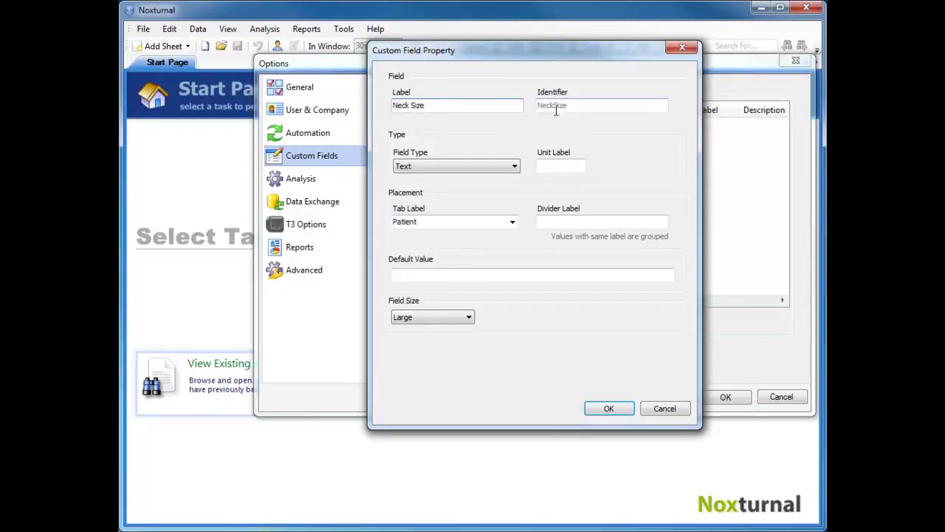
{"action": "left_click_drag", "start_coordinate": [568, 106], "coordinate": [538, 108]}
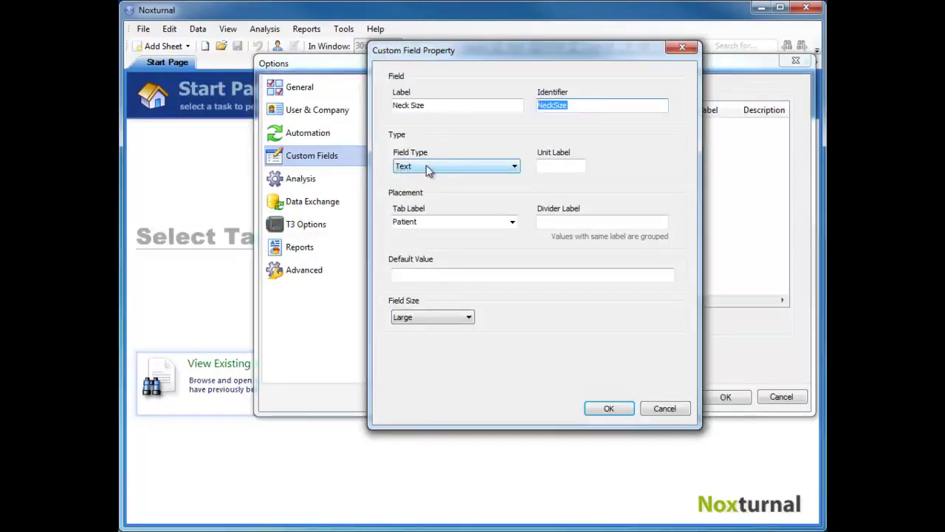
Step: Choose Text as the Neck Size field's type and set its unit label to cm
{"action": "left_click", "coordinate": [515, 166]}
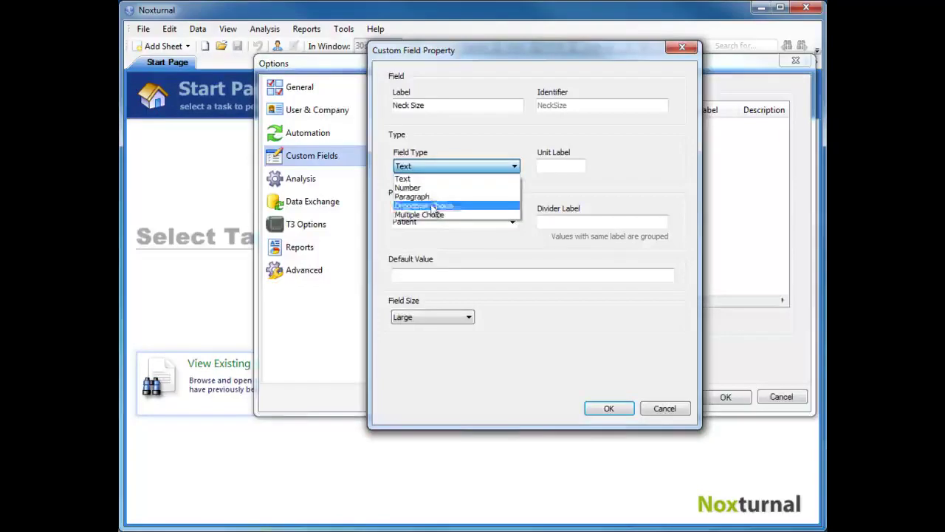
{"action": "left_click", "coordinate": [418, 181]}
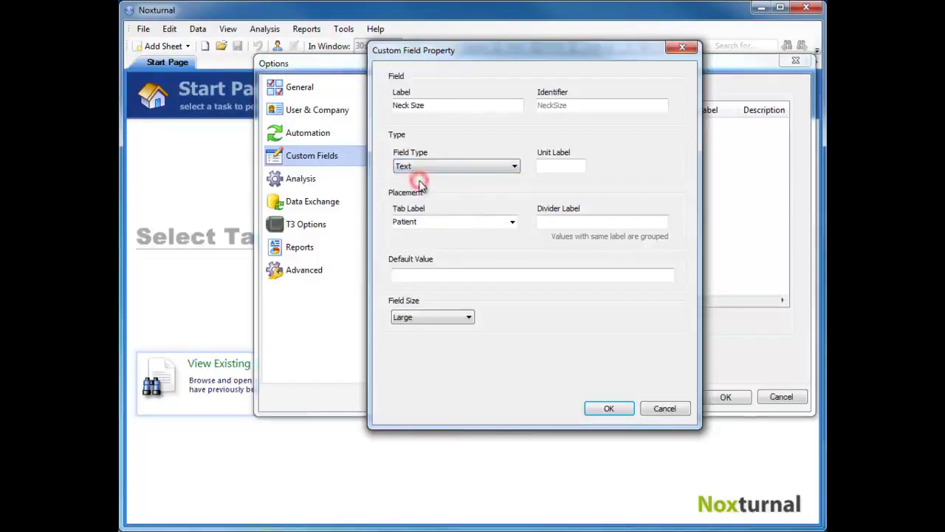
{"action": "left_click", "coordinate": [545, 165]}
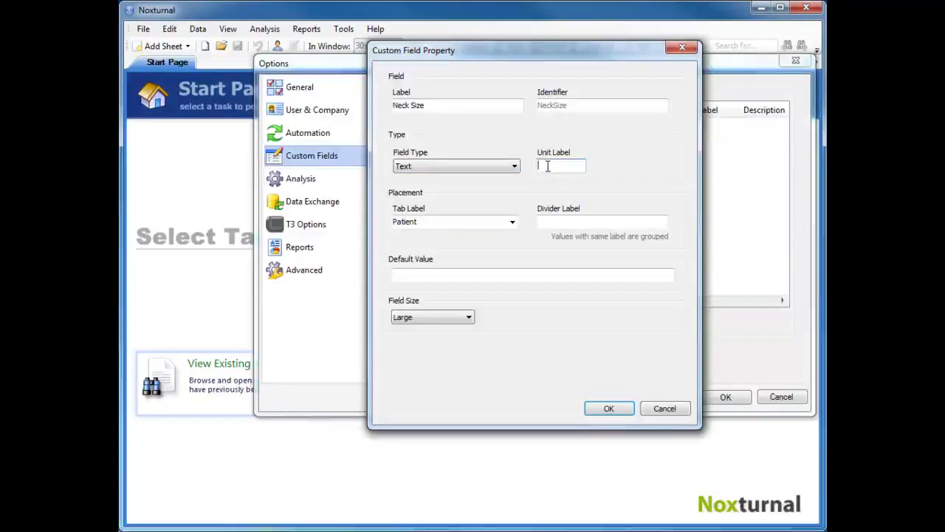
{"action": "type", "text": "cm"}
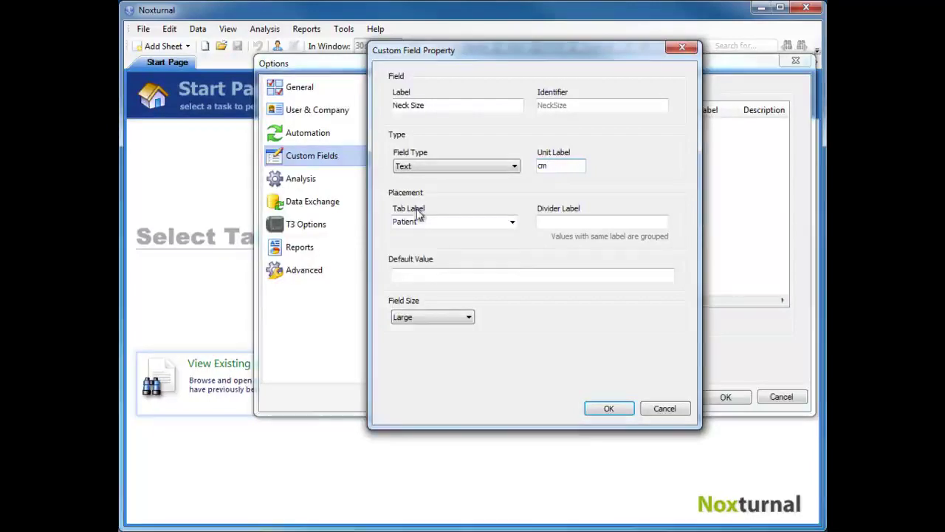
Step: Place the Neck Size field on a new tab labelled Metrics, without a divider label
{"action": "left_click", "coordinate": [514, 224]}
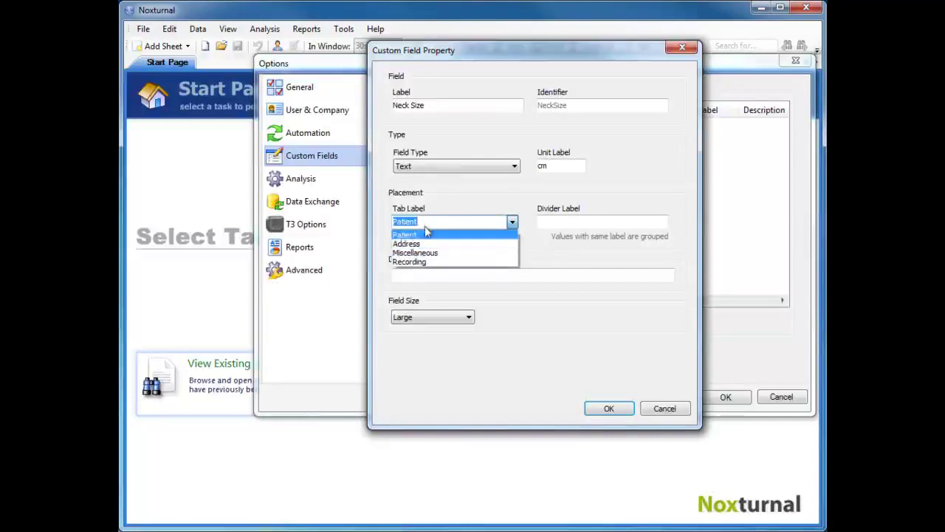
{"action": "left_click", "coordinate": [426, 222]}
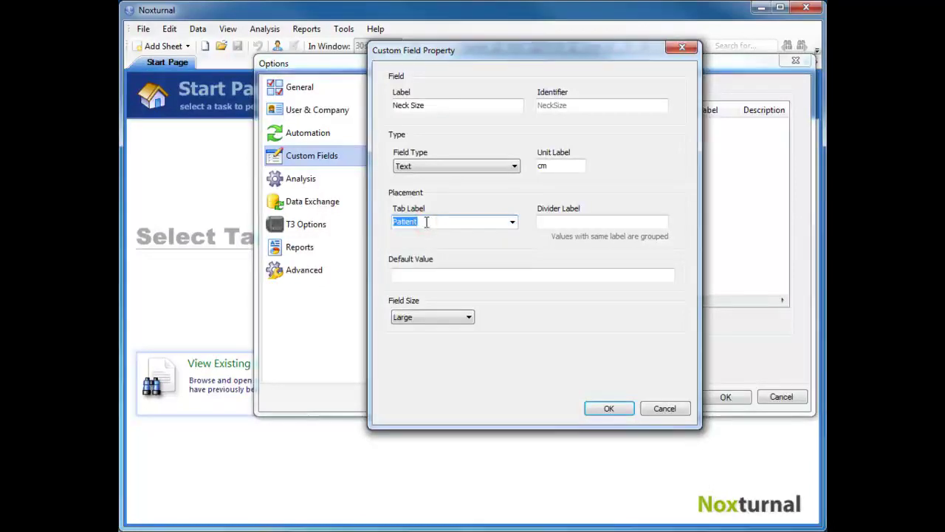
{"action": "double_click", "coordinate": [425, 221]}
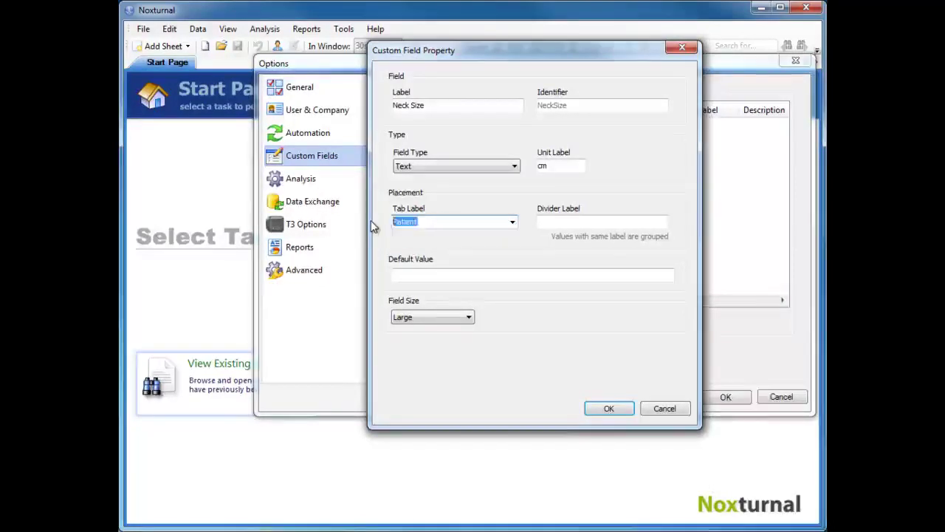
{"action": "type", "text": "Metrics"}
{"action": "left_click", "coordinate": [548, 220]}
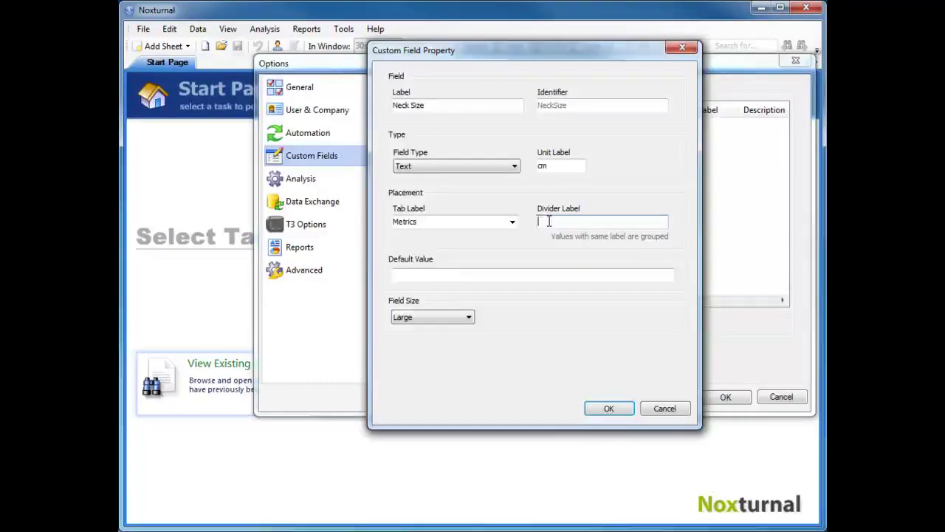
Step: Leave the default value empty, set the Neck Size field's size to Small and save the field
{"action": "left_click", "coordinate": [443, 274]}
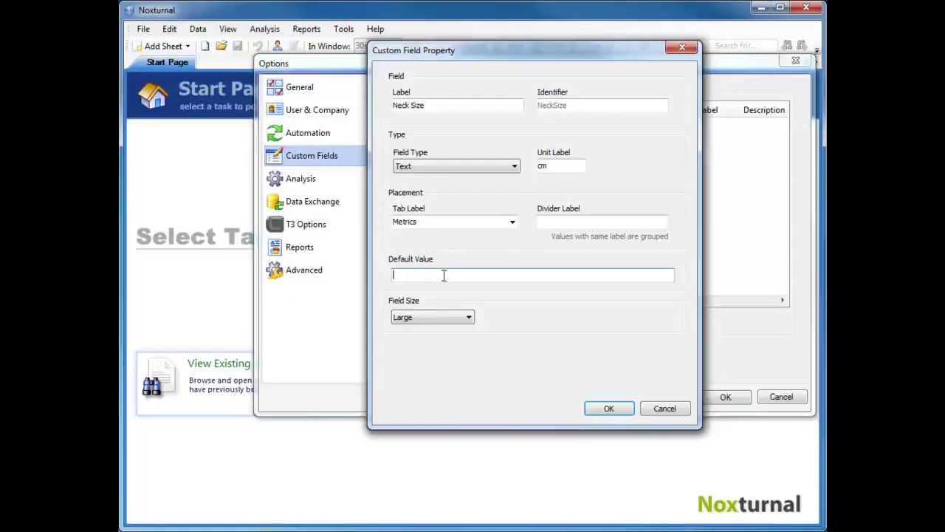
{"action": "left_click", "coordinate": [418, 321]}
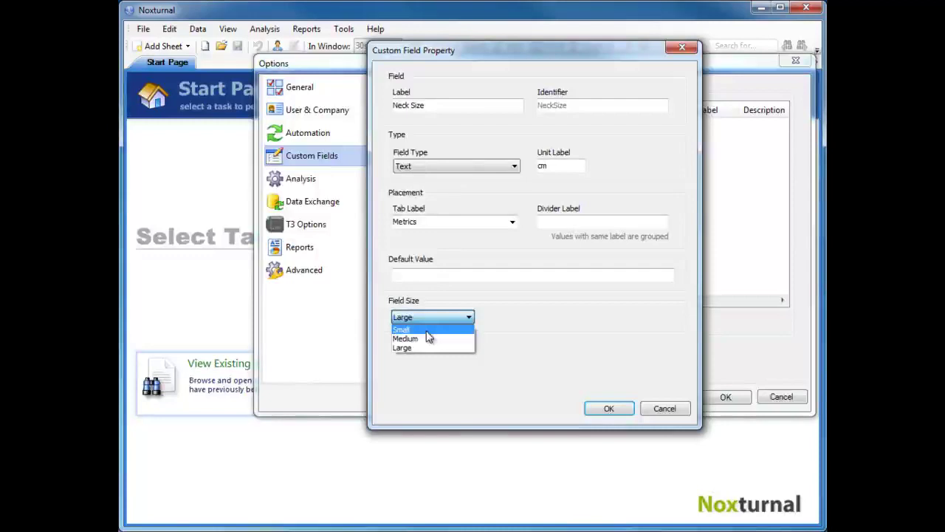
{"action": "left_click", "coordinate": [426, 330]}
{"action": "left_click", "coordinate": [607, 408]}
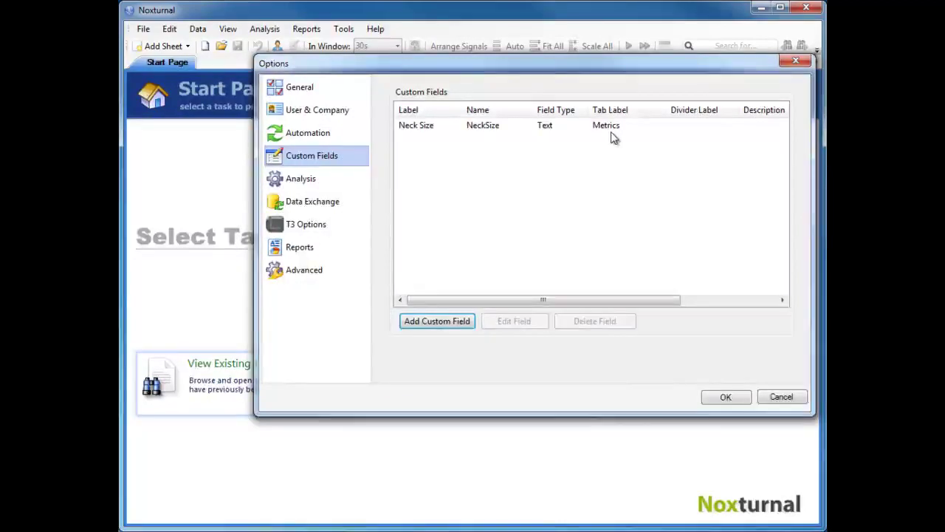
Step: Create a second custom field and label it Temperature
{"action": "left_click", "coordinate": [456, 322]}
{"action": "left_click", "coordinate": [446, 105]}
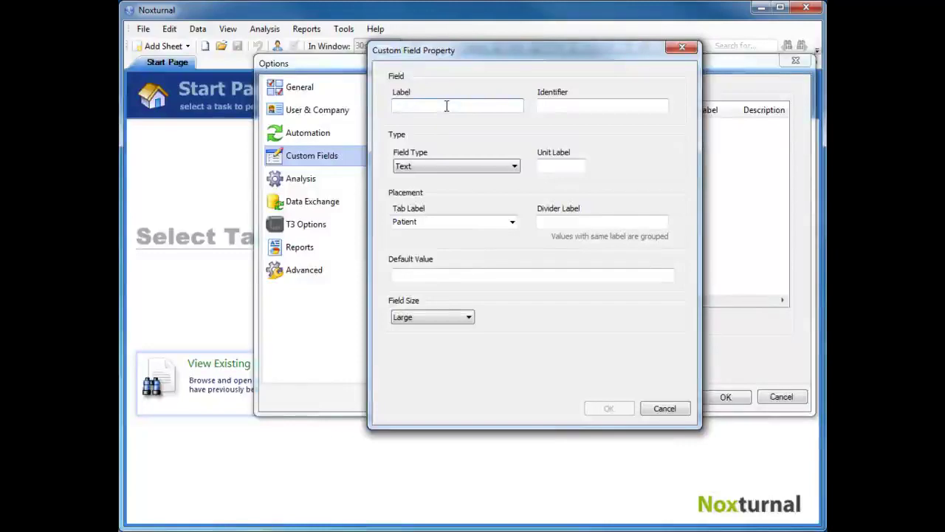
{"action": "type", "text": "Temp"}
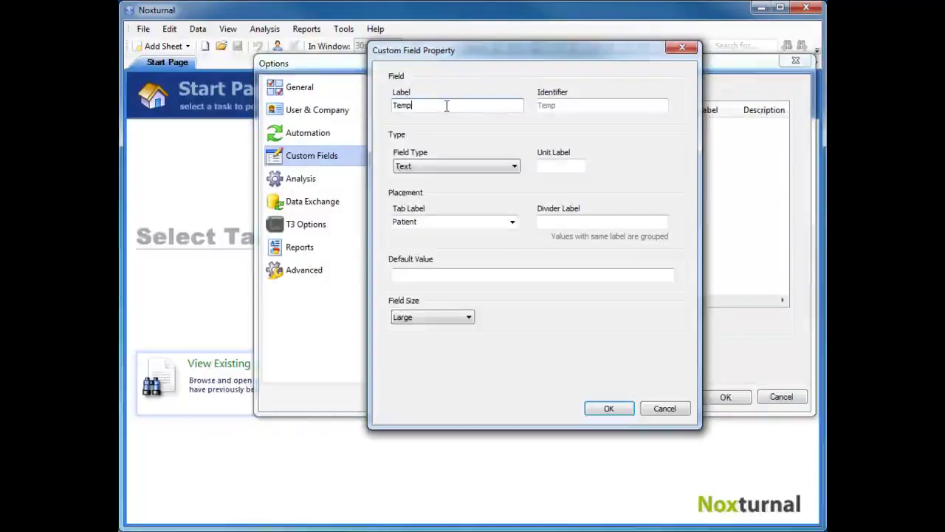
{"action": "type", "text": "erau"}
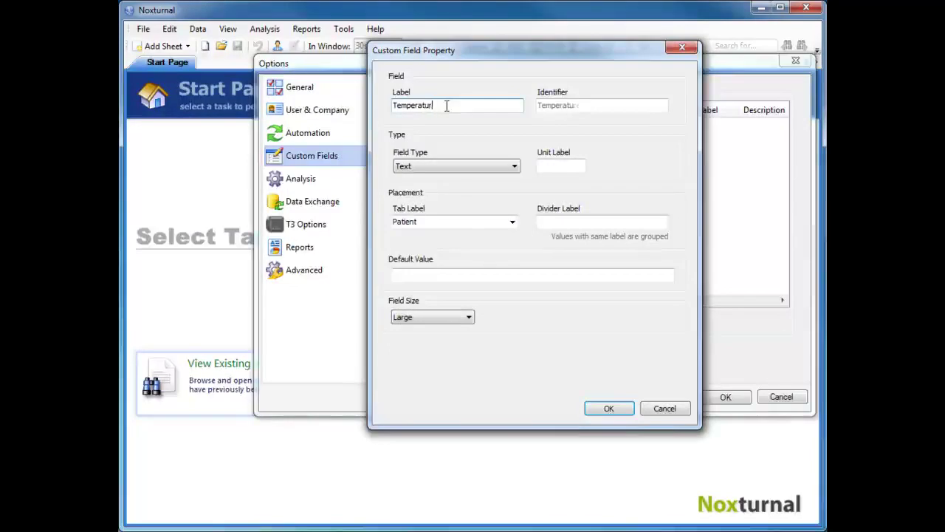
Step: Set the Temperature field's type to Number and its unit label to ºC
{"action": "left_click", "coordinate": [508, 165]}
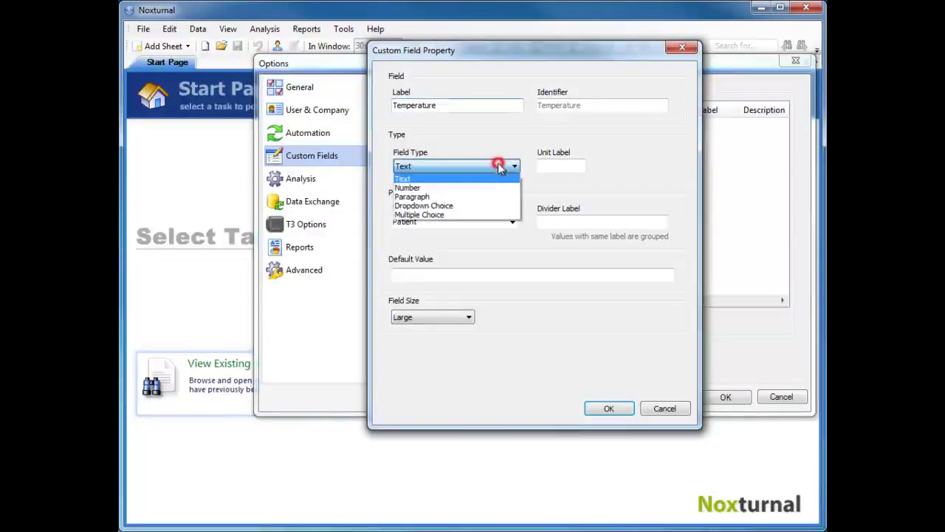
{"action": "left_click", "coordinate": [449, 188]}
{"action": "left_click", "coordinate": [551, 169]}
{"action": "type", "text": "1"}
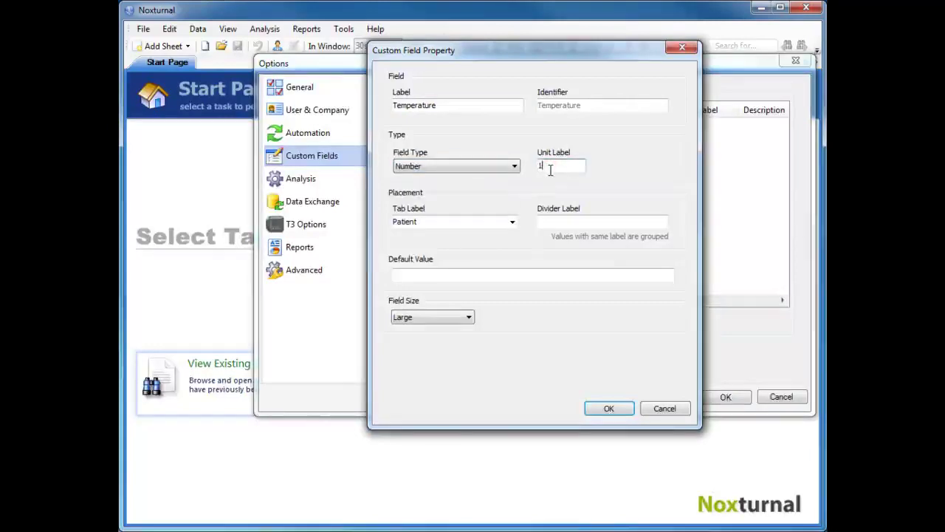
{"action": "type", "text": "C"}
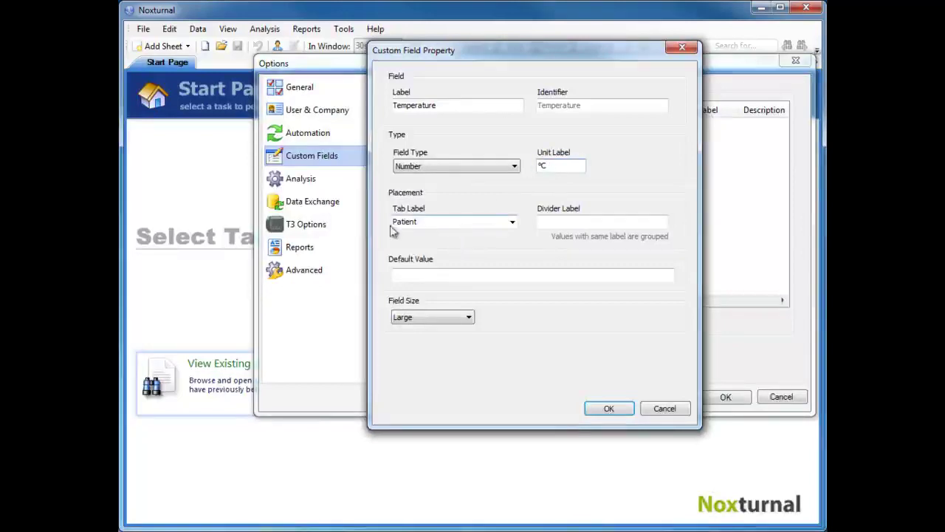
Step: Give the Temperature field the divider label Temp and a default value of 37
{"action": "left_click", "coordinate": [557, 223]}
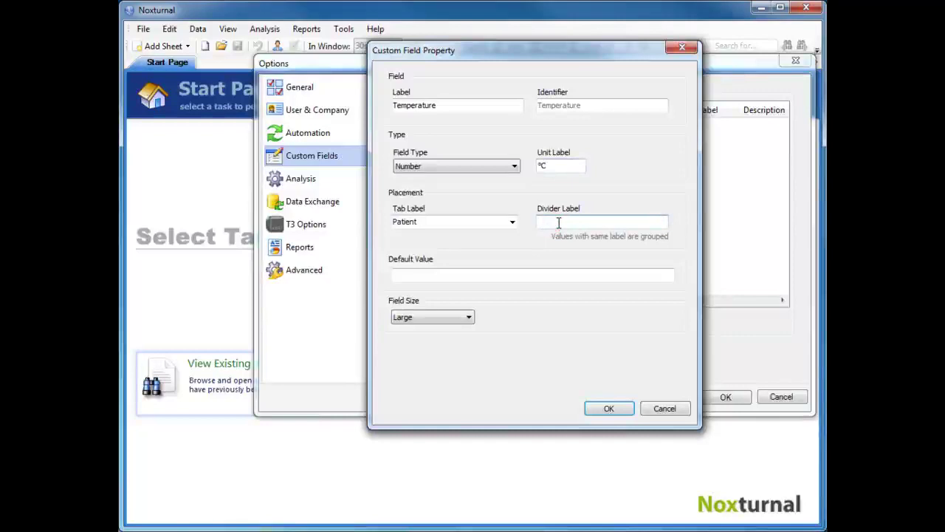
{"action": "type", "text": "Templ"}
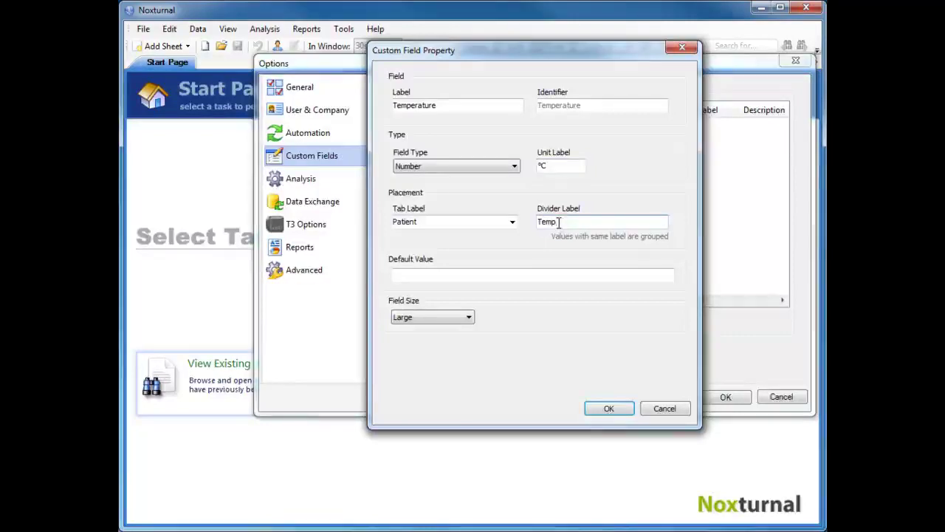
{"action": "left_click", "coordinate": [474, 275]}
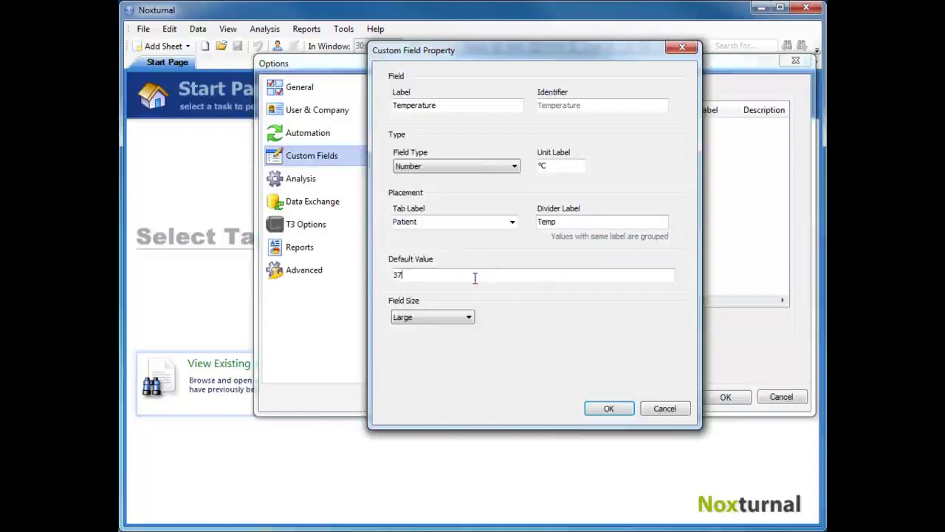
Step: Set the Temperature field's size to Small and save the field
{"action": "left_click", "coordinate": [468, 316]}
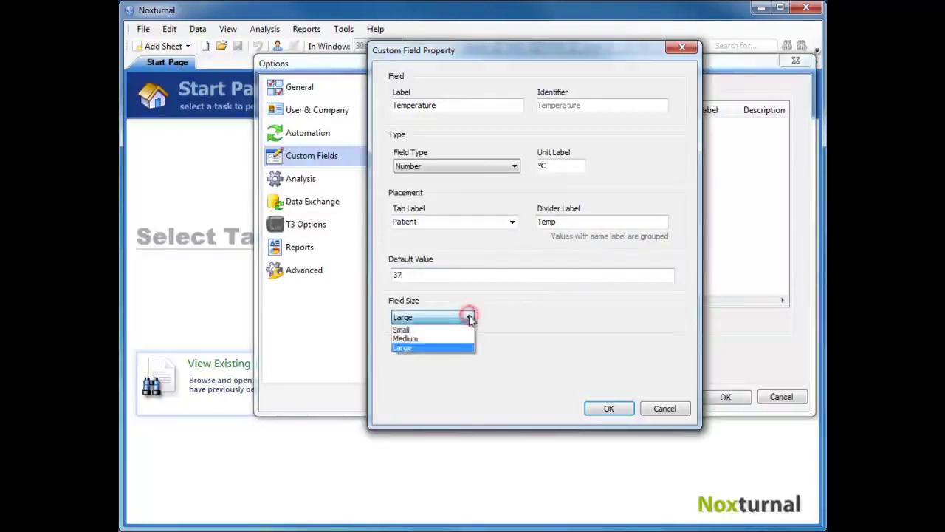
{"action": "left_click", "coordinate": [449, 330]}
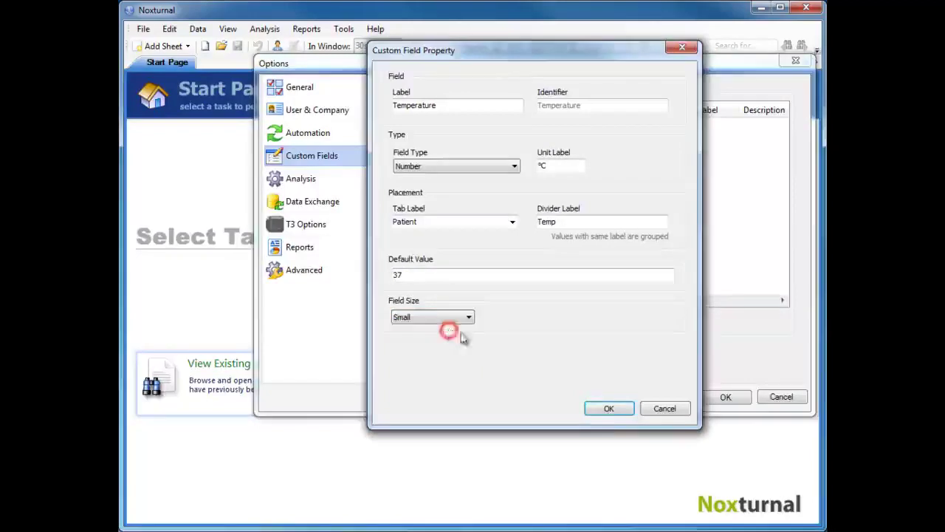
{"action": "left_click", "coordinate": [606, 408]}
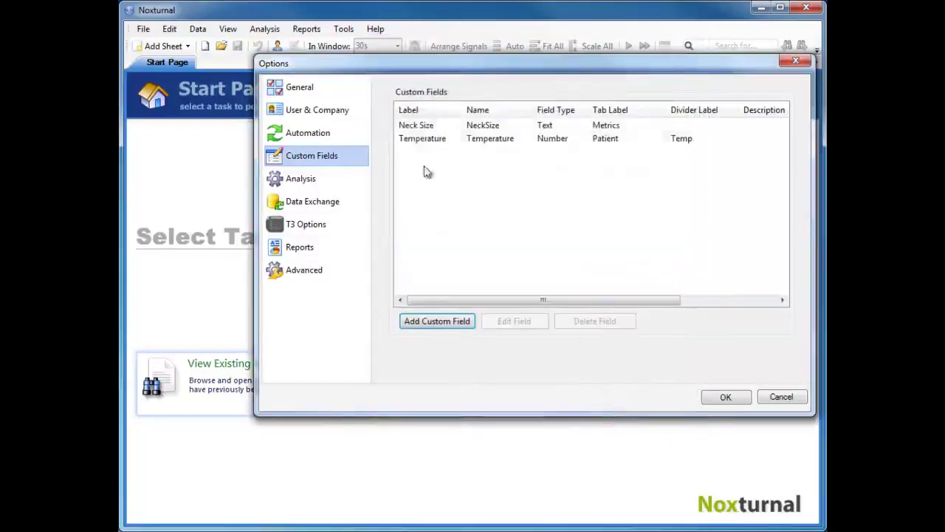
{"action": "left_click", "coordinate": [419, 126]}
{"action": "left_click", "coordinate": [423, 140]}
{"action": "left_click", "coordinate": [420, 127]}
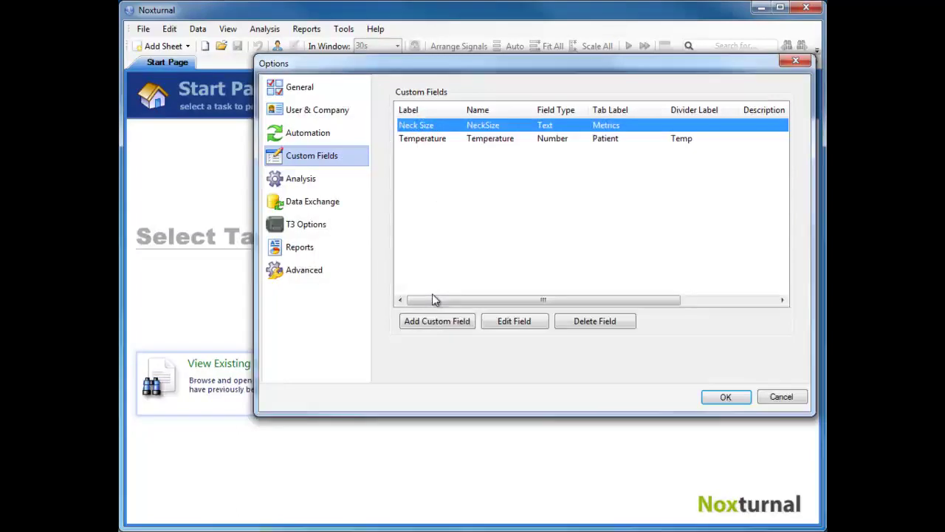
Step: Create a third custom field of type Paragraph and label it My Notes
{"action": "left_click", "coordinate": [435, 324]}
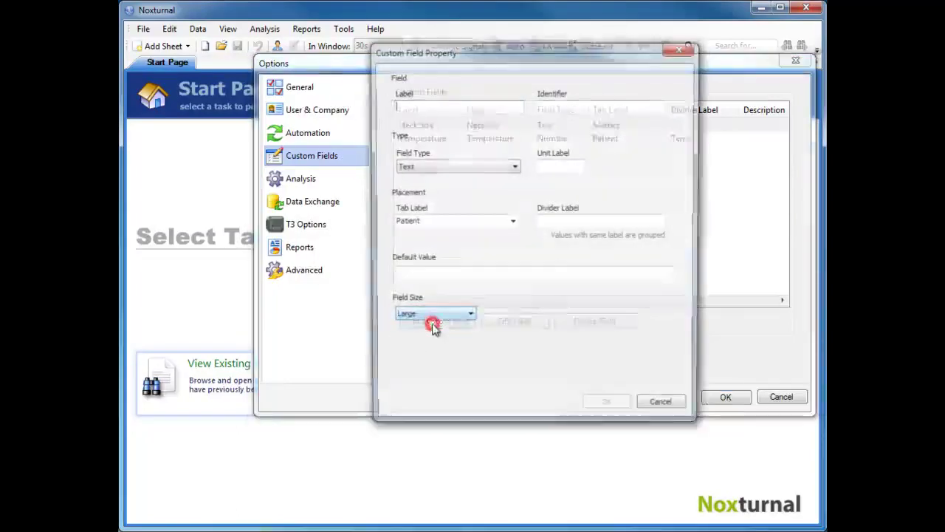
{"action": "left_click", "coordinate": [424, 165]}
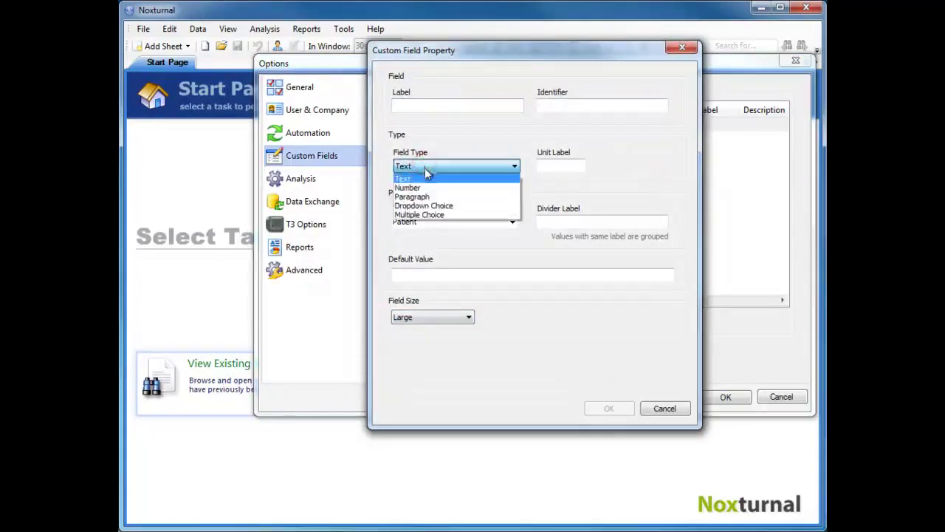
{"action": "left_click", "coordinate": [432, 197]}
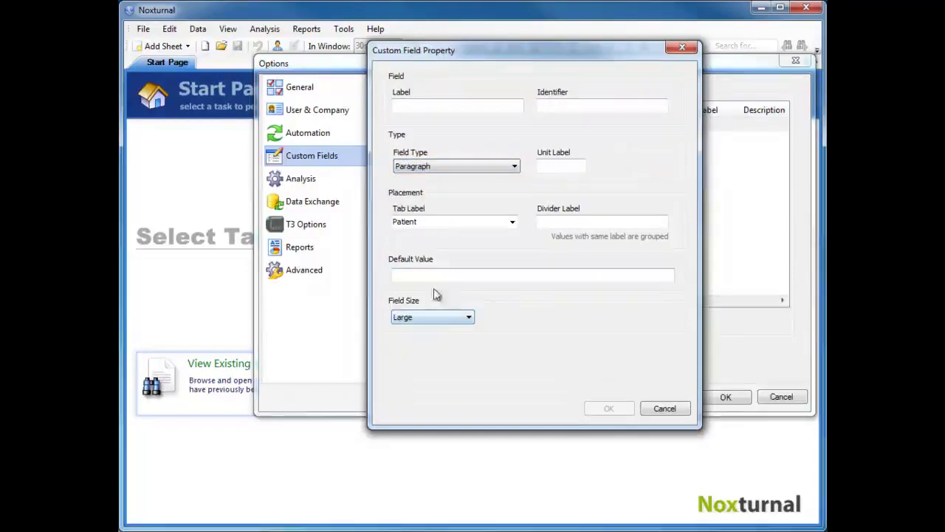
{"action": "left_click", "coordinate": [407, 107]}
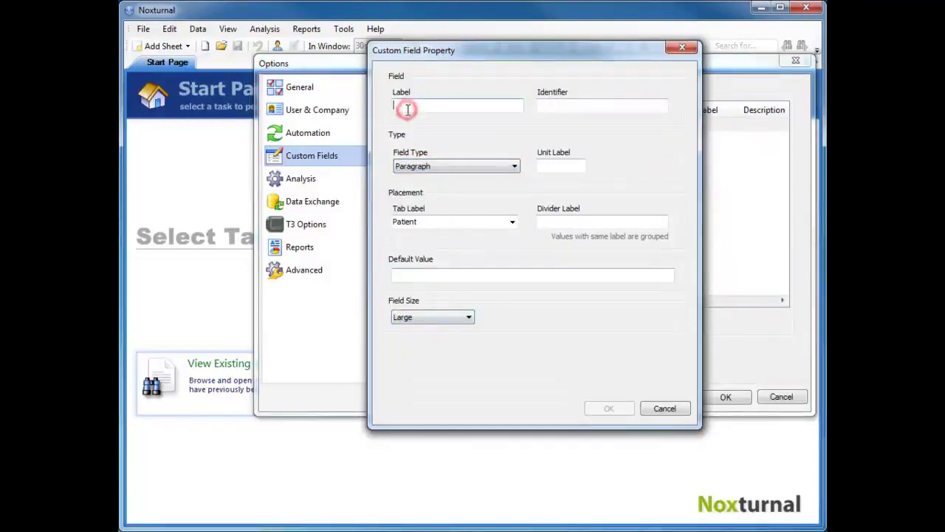
{"action": "type", "text": "M"}
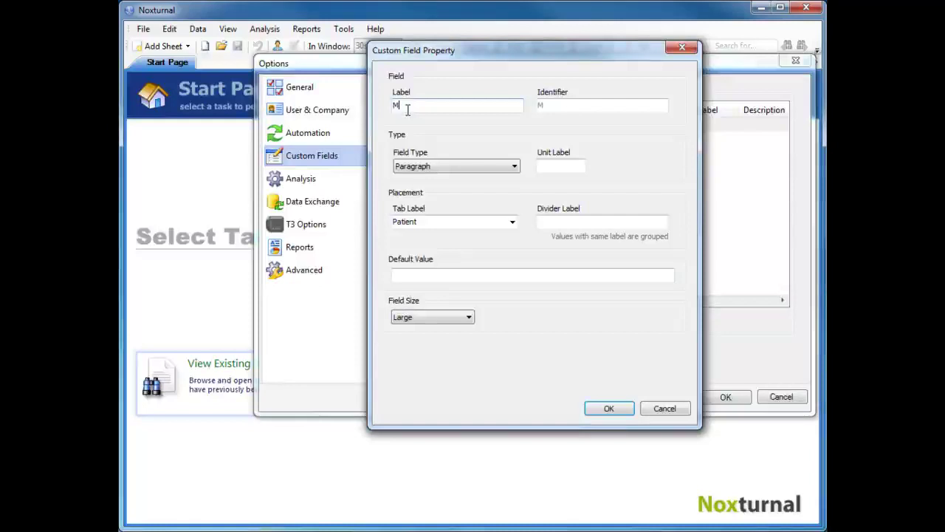
{"action": "type", "text": "y Notes"}
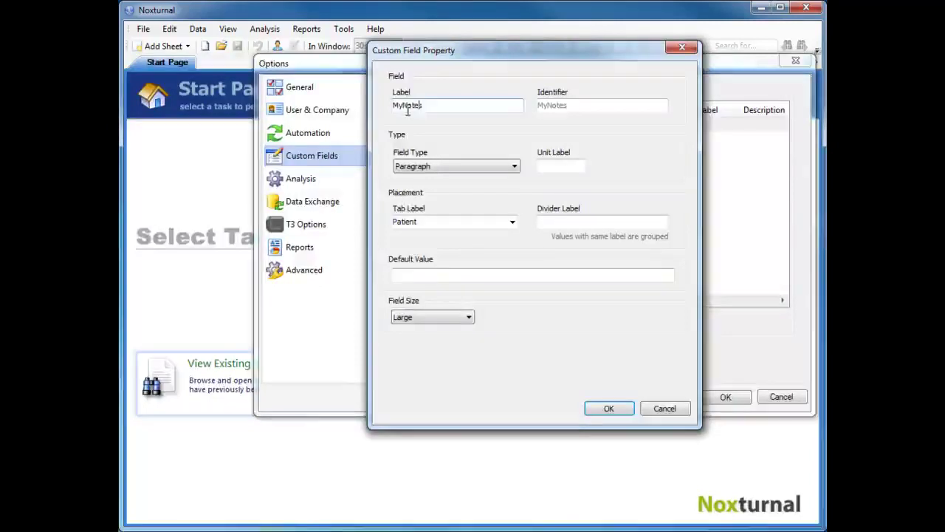
{"action": "left_click", "coordinate": [406, 108]}
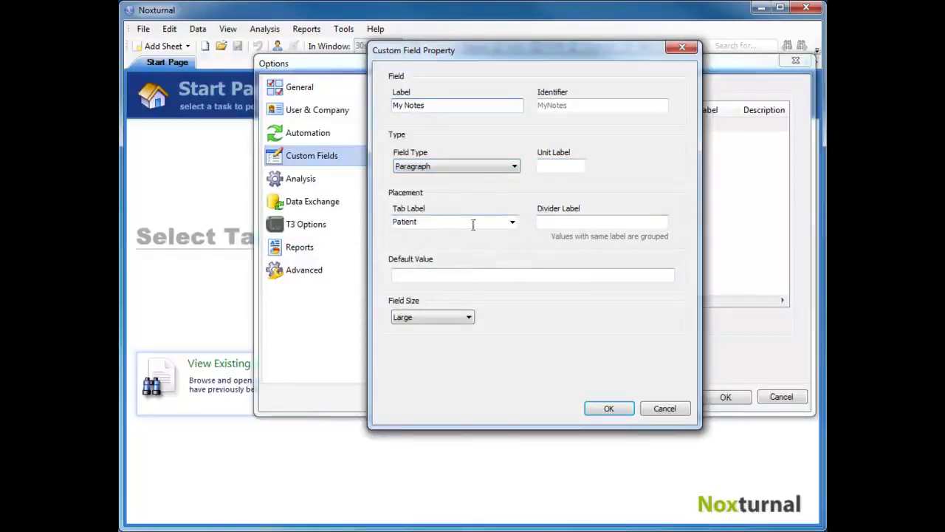
Step: Set the My Notes field's tab label to Metrics and save the field
{"action": "left_click", "coordinate": [512, 223]}
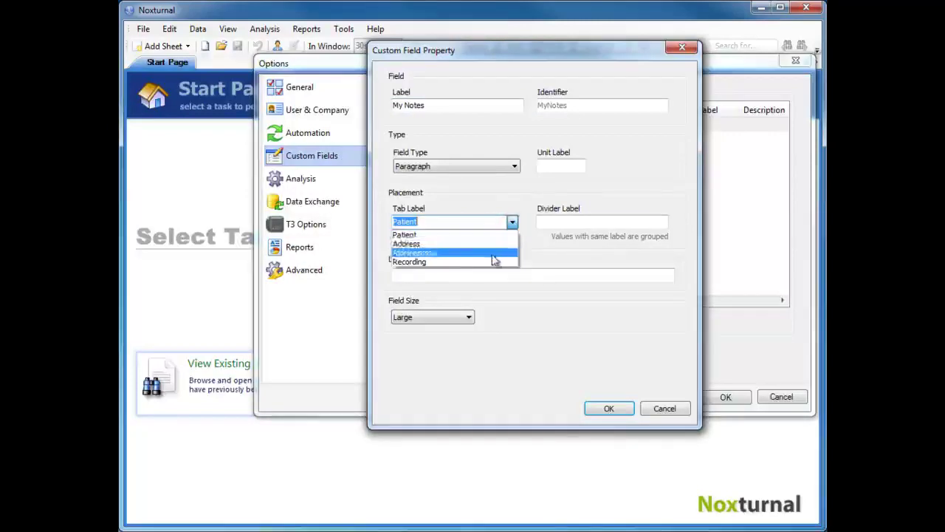
{"action": "left_click", "coordinate": [422, 221]}
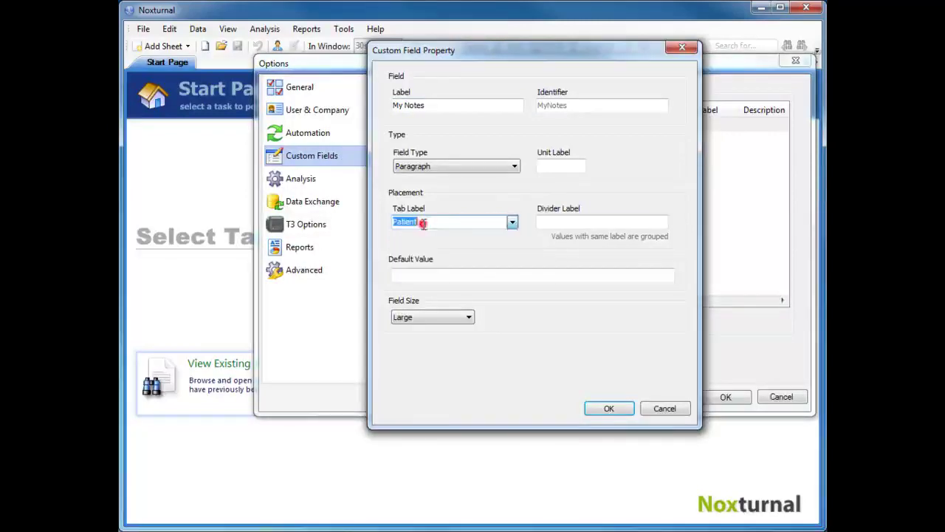
{"action": "type", "text": "Metrics"}
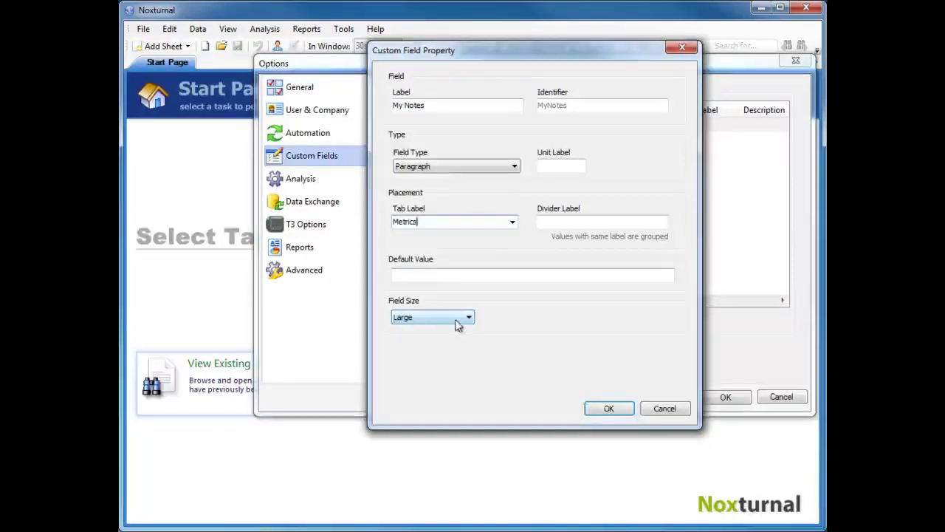
{"action": "left_click", "coordinate": [608, 408]}
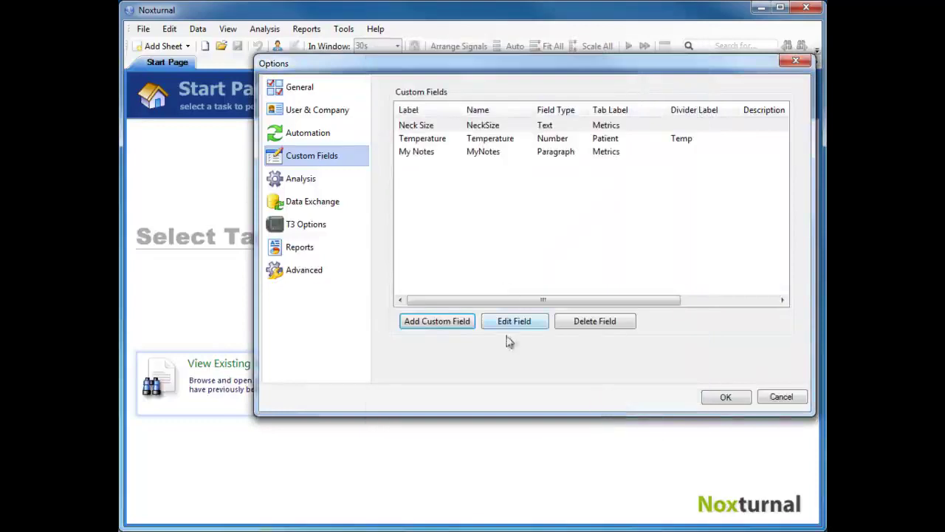
Step: Create another custom field labelled Dropdown Choice and set its type to Dropdown Choice
{"action": "left_click", "coordinate": [439, 327]}
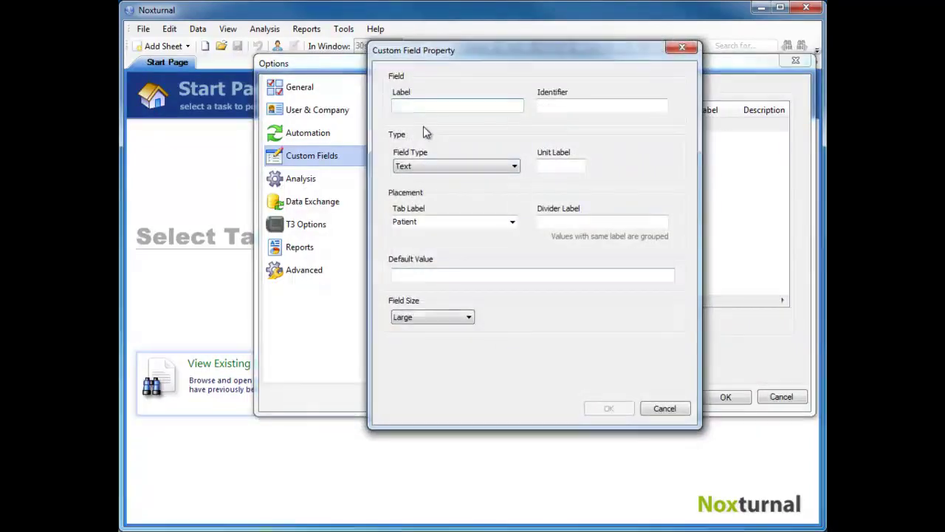
{"action": "type", "text": "Dropdown"}
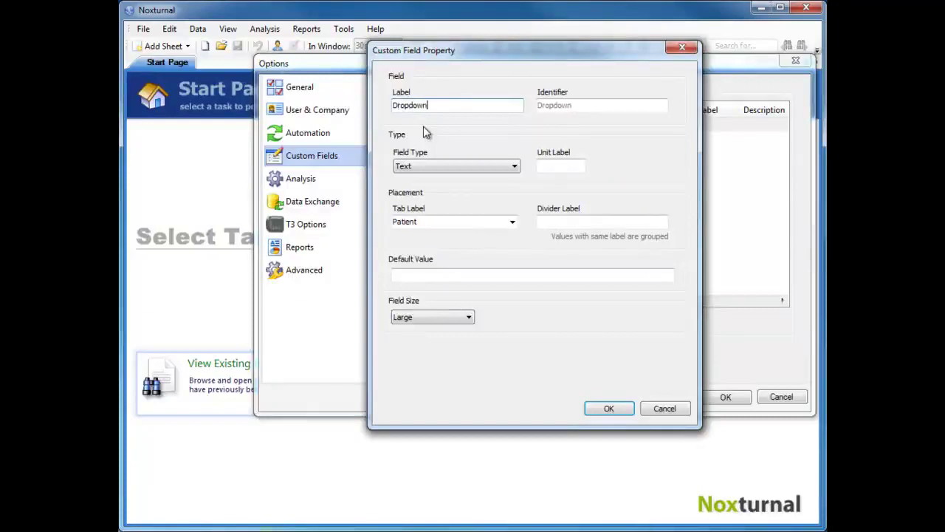
{"action": "type", "text": " Choice"}
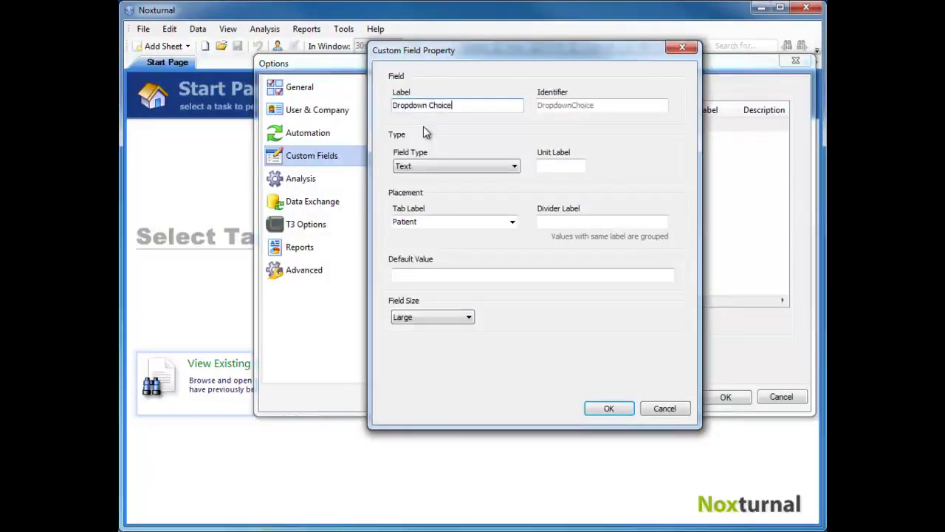
{"action": "left_click", "coordinate": [446, 168]}
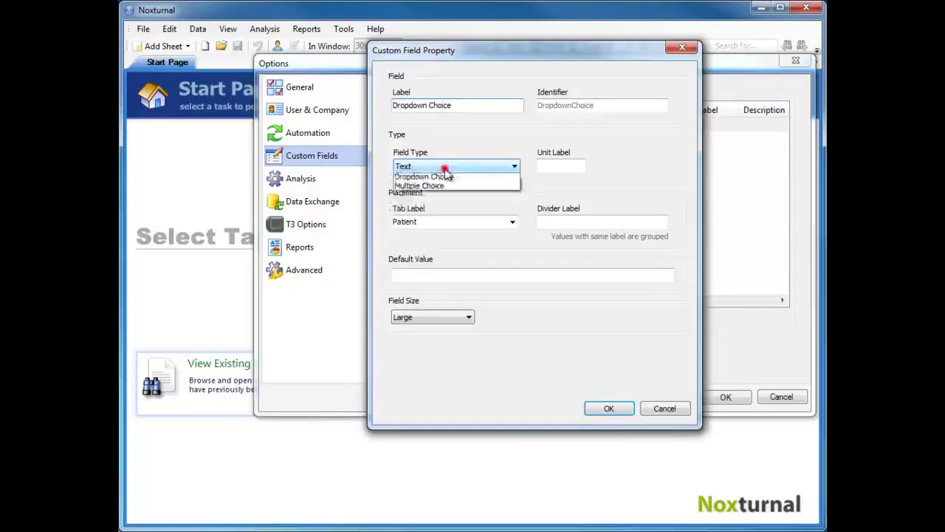
{"action": "left_click", "coordinate": [443, 205]}
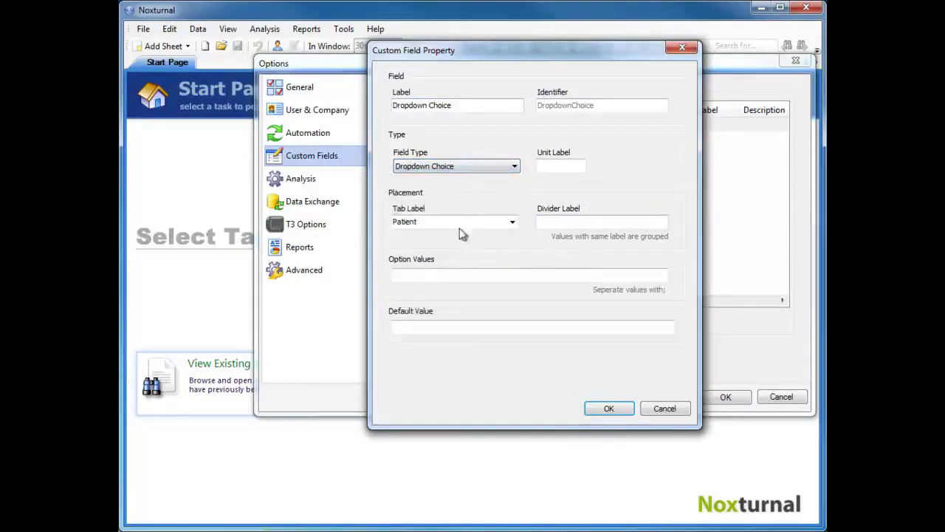
Step: Set the Dropdown Choice field's tab label to Metrics
{"action": "left_click", "coordinate": [512, 223]}
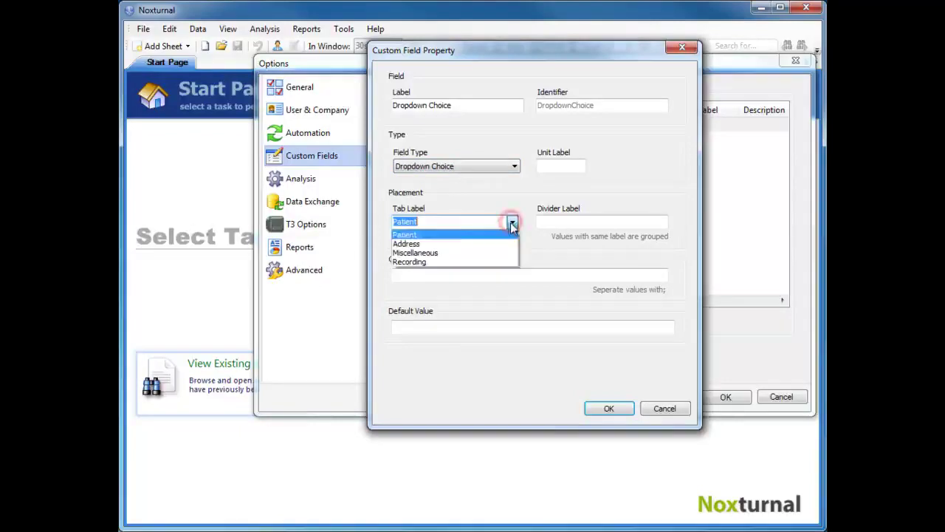
{"action": "left_click", "coordinate": [449, 222]}
{"action": "type", "text": "Metrics"}
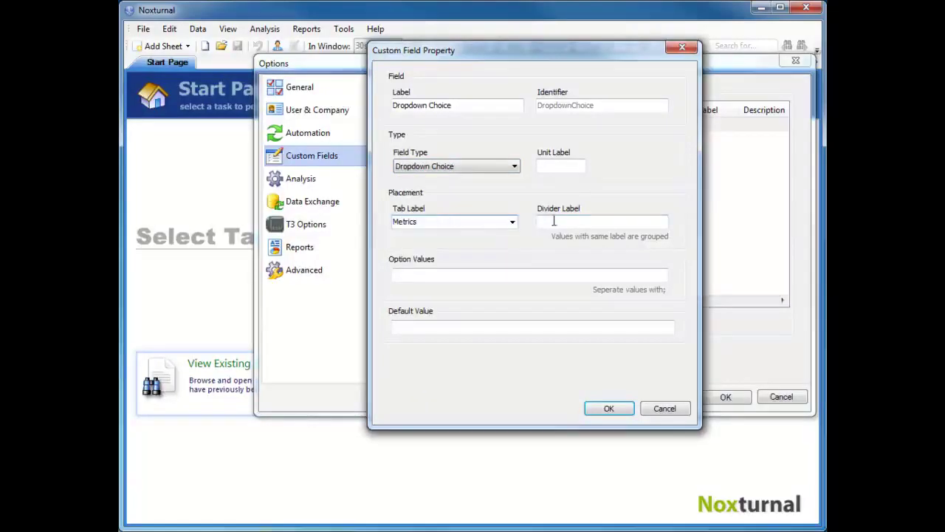
{"action": "left_click", "coordinate": [430, 276]}
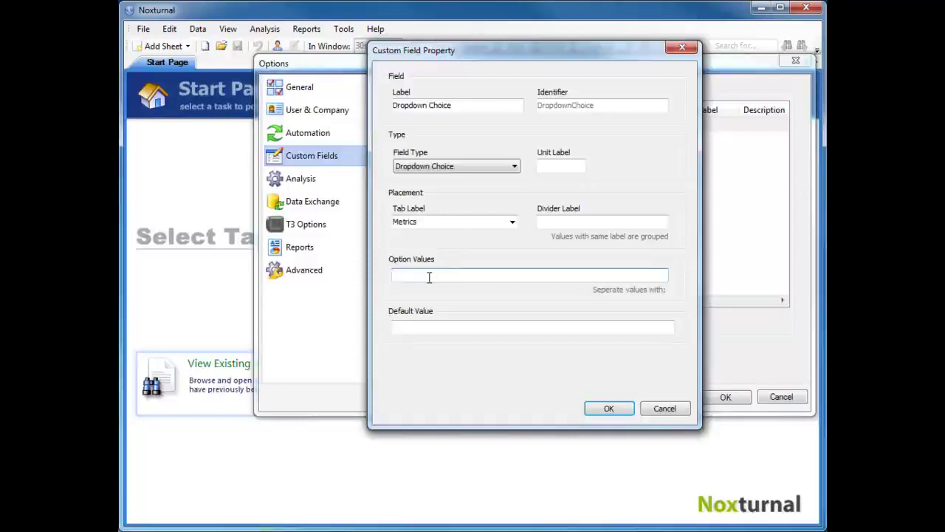
{"action": "left_click", "coordinate": [515, 166]}
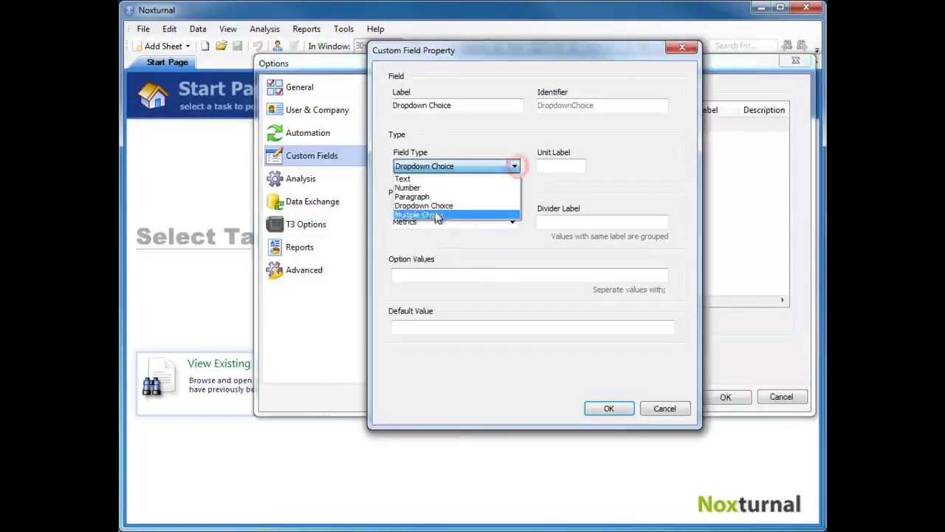
{"action": "left_click", "coordinate": [466, 278]}
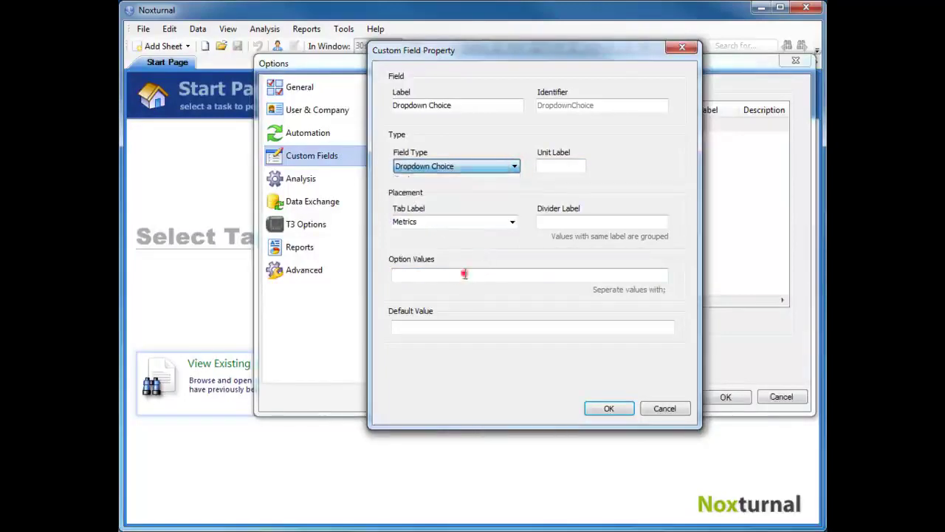
{"action": "left_click", "coordinate": [420, 275]}
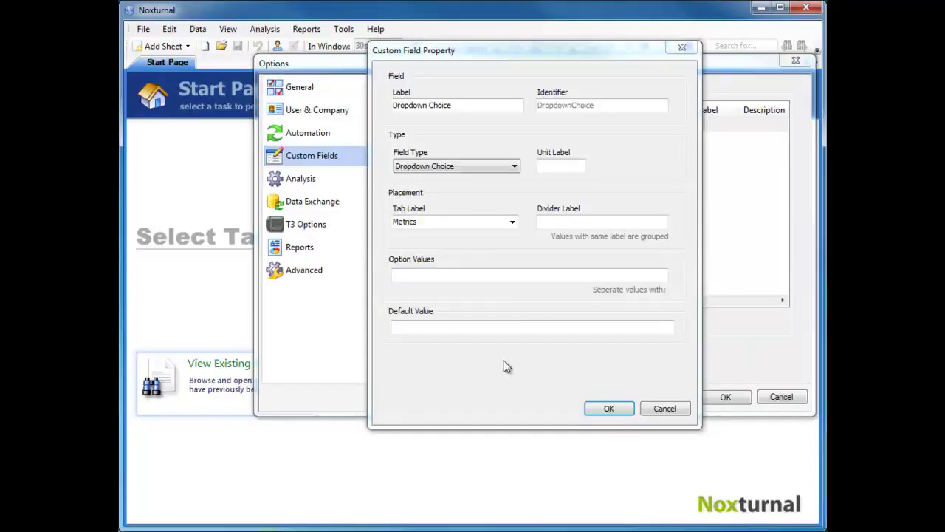
Step: Give the Dropdown Choice field the option values Small;Medium;Large and the default value Medium, and save the field
{"action": "left_click", "coordinate": [415, 272]}
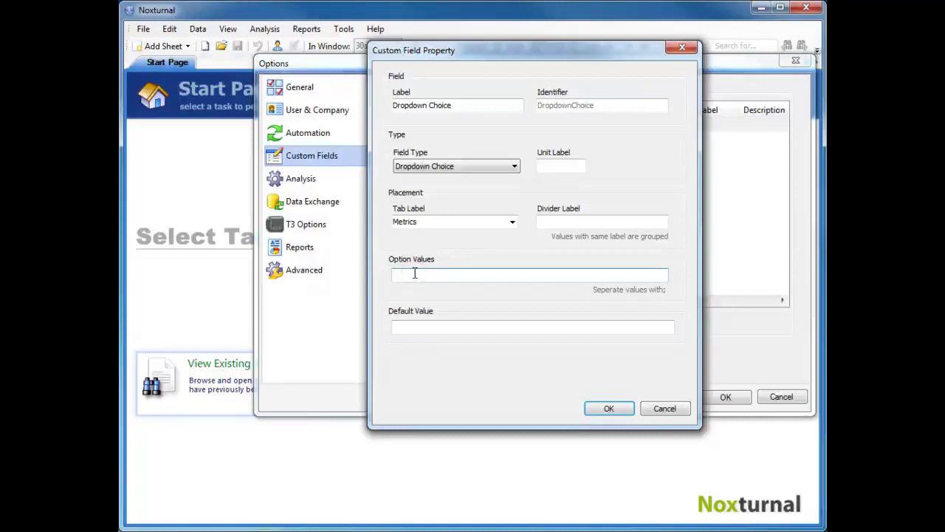
{"action": "type", "text": "Small;Medium;Large"}
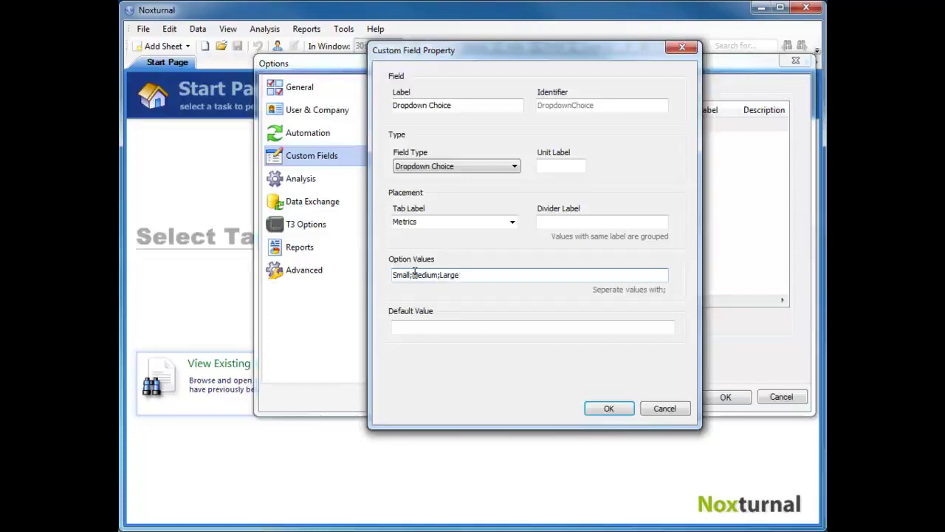
{"action": "left_click", "coordinate": [409, 328]}
{"action": "type", "text": "Medium"}
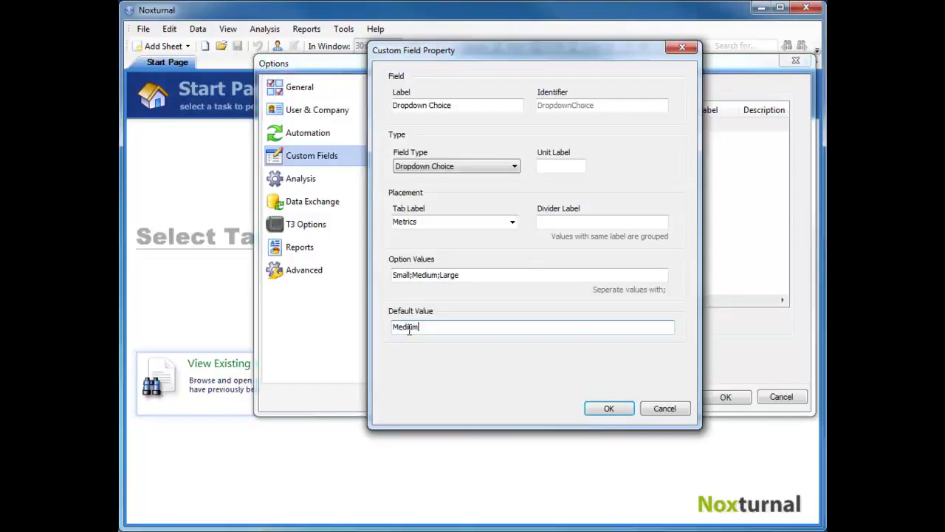
{"action": "left_click", "coordinate": [606, 409]}
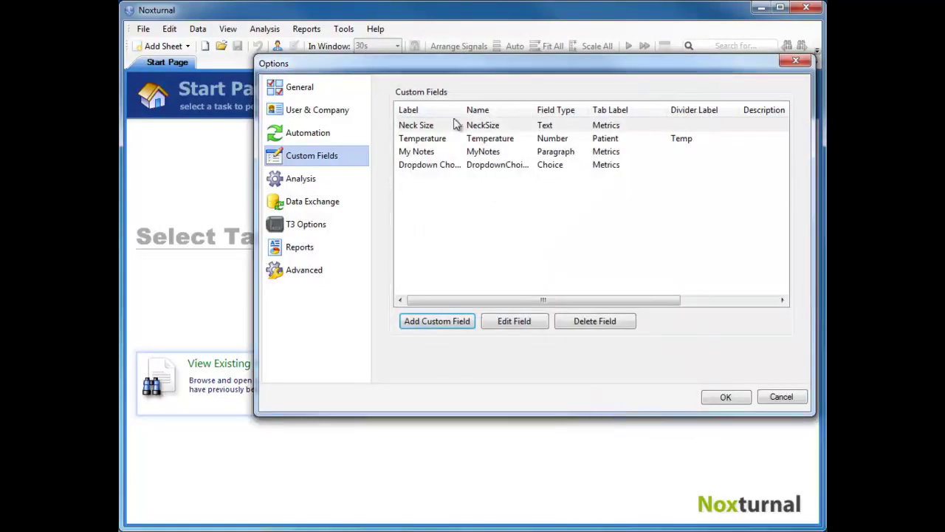
Step: Widen the Label column of the custom fields list and select the Dropdown Choice entry
{"action": "left_click_drag", "start_coordinate": [462, 109], "coordinate": [494, 110]}
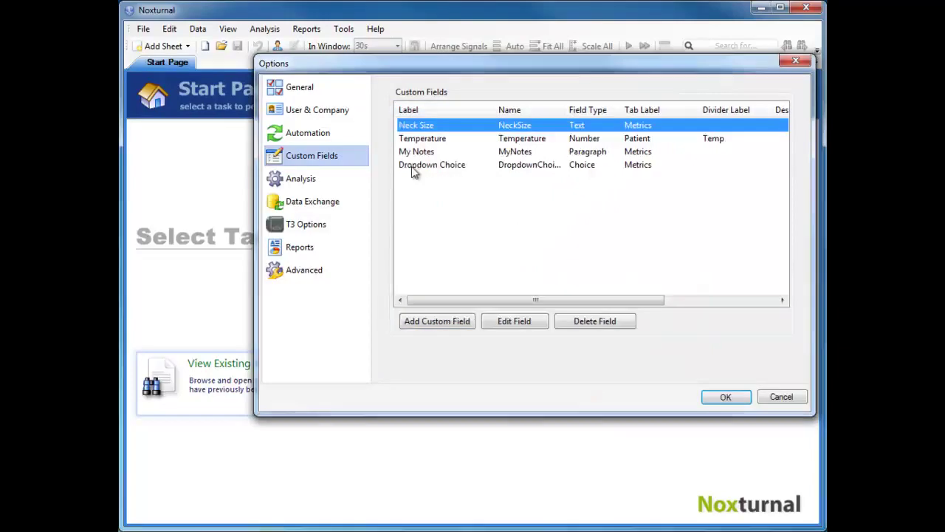
{"action": "left_click", "coordinate": [417, 167]}
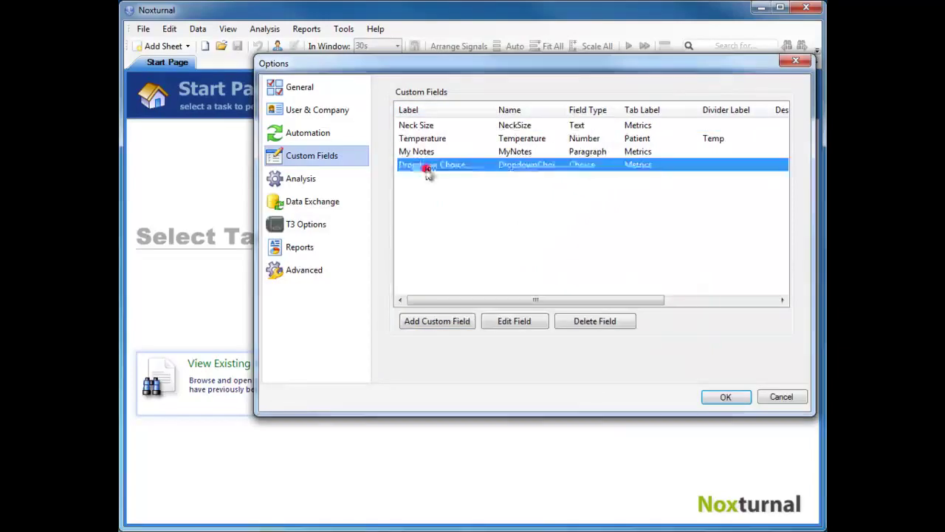
Step: Create a custom field of type Multiple Choice and label it Multiple Choice
{"action": "left_click", "coordinate": [443, 320]}
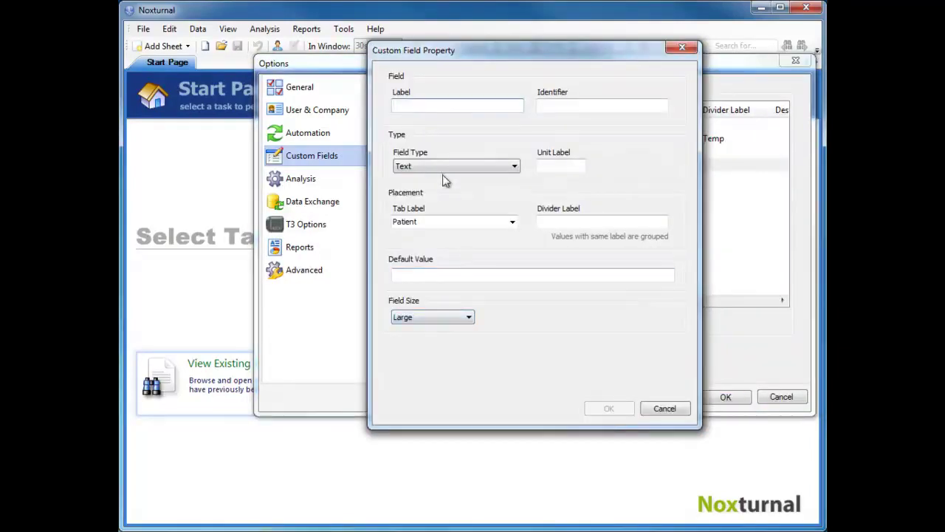
{"action": "left_click", "coordinate": [443, 167]}
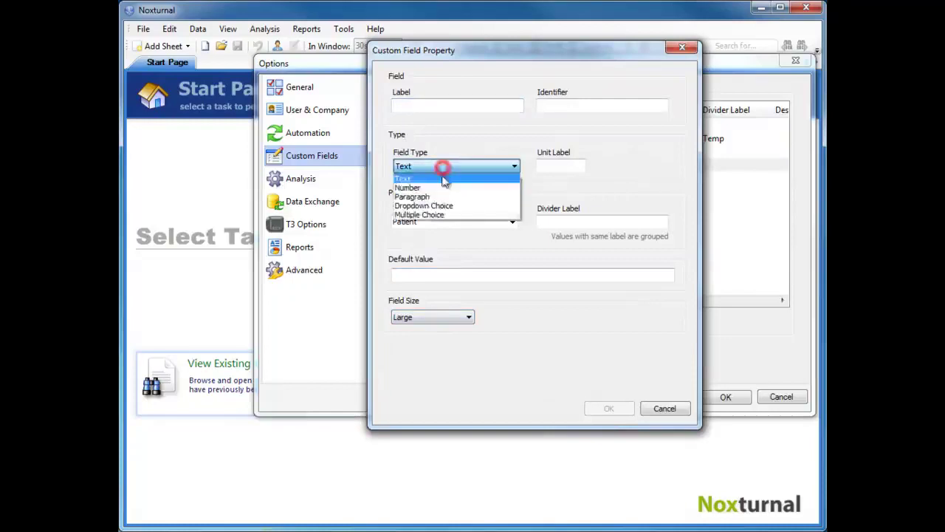
{"action": "left_click", "coordinate": [440, 215]}
{"action": "left_click", "coordinate": [417, 109]}
{"action": "type", "text": "Multiple Choice"}
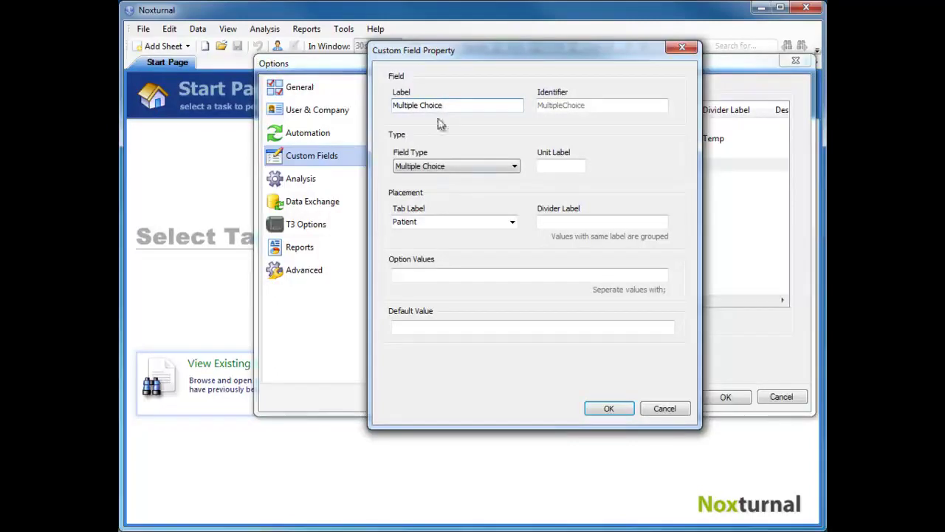
Step: Set the Multiple Choice field's tab label to Metrics
{"action": "left_click", "coordinate": [469, 221]}
{"action": "type", "text": "Metric"}
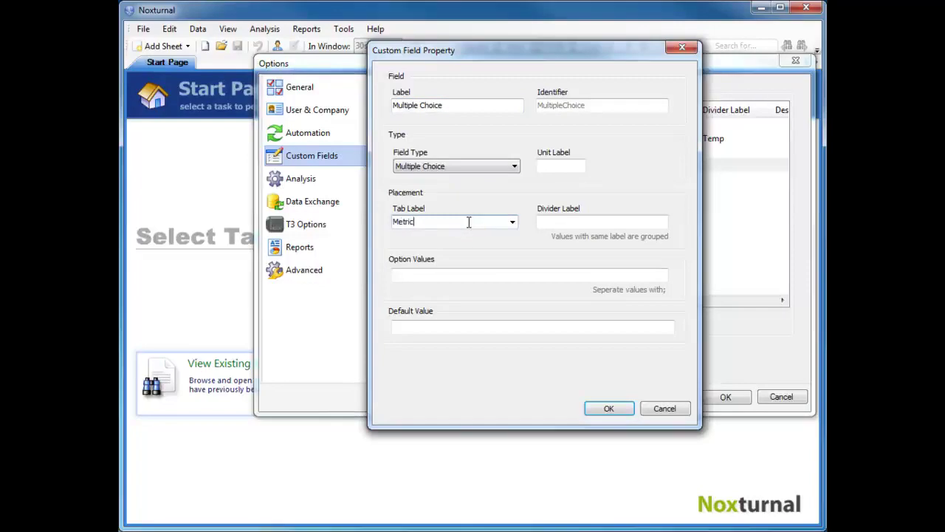
{"action": "type", "text": "s"}
Step: Give the Multiple Choice field the option values Freezing;Warm;Hot! and the default value Freezing
{"action": "left_click", "coordinate": [454, 274]}
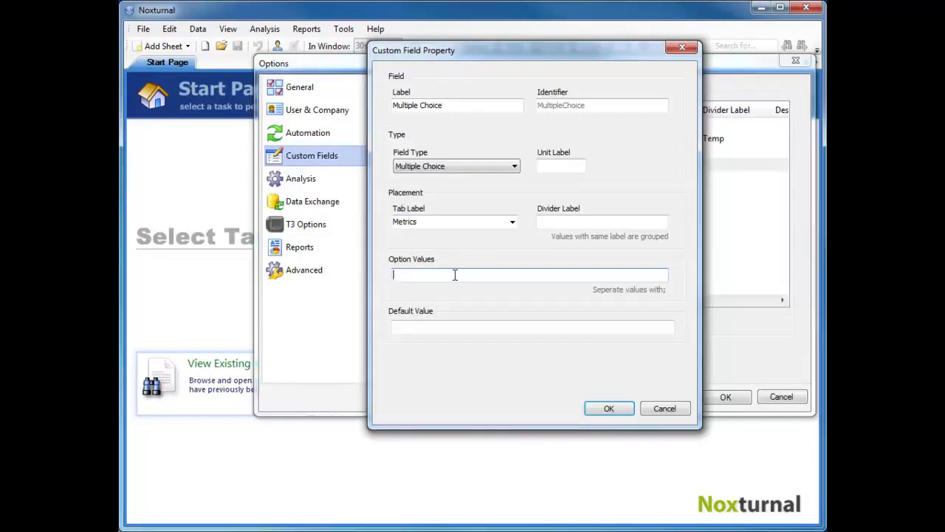
{"action": "type", "text": "Freezing;Warm;Hot!"}
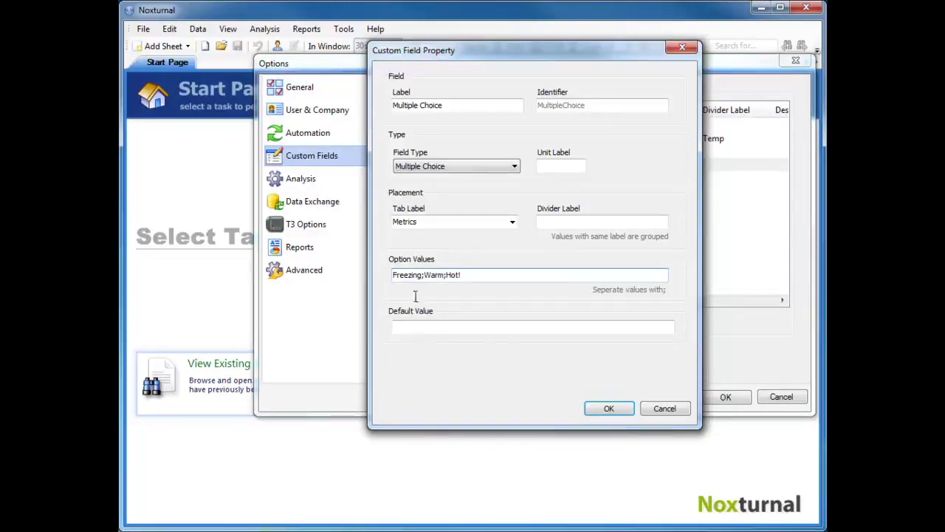
{"action": "left_click", "coordinate": [418, 328]}
{"action": "type", "text": "Freezing"}
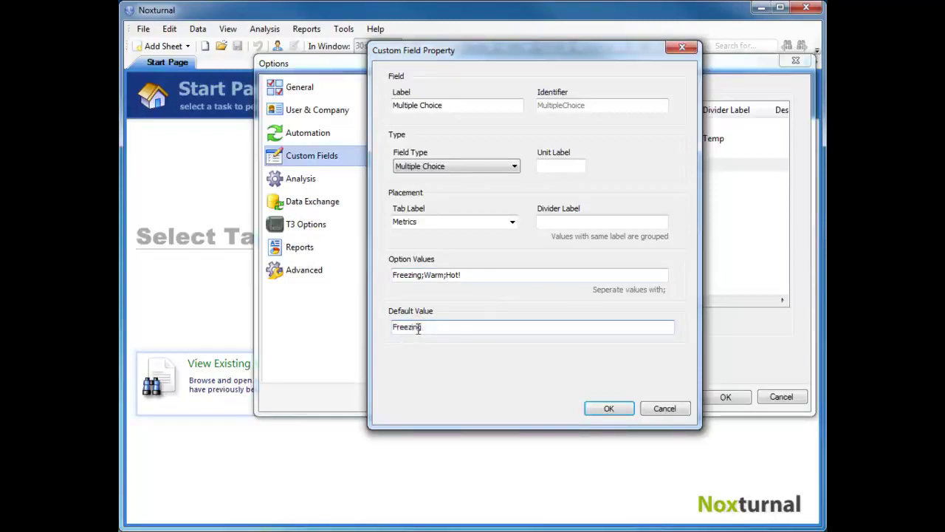
Step: Save the Multiple Choice field and the options, and open the Data recording dated 20.11.2009 from the existing recordings
{"action": "left_click", "coordinate": [606, 408]}
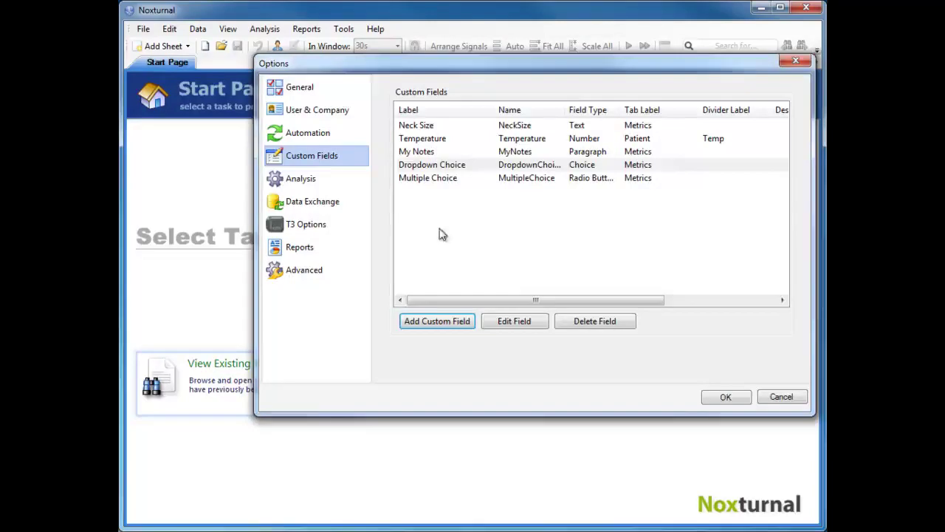
{"action": "left_click", "coordinate": [717, 397]}
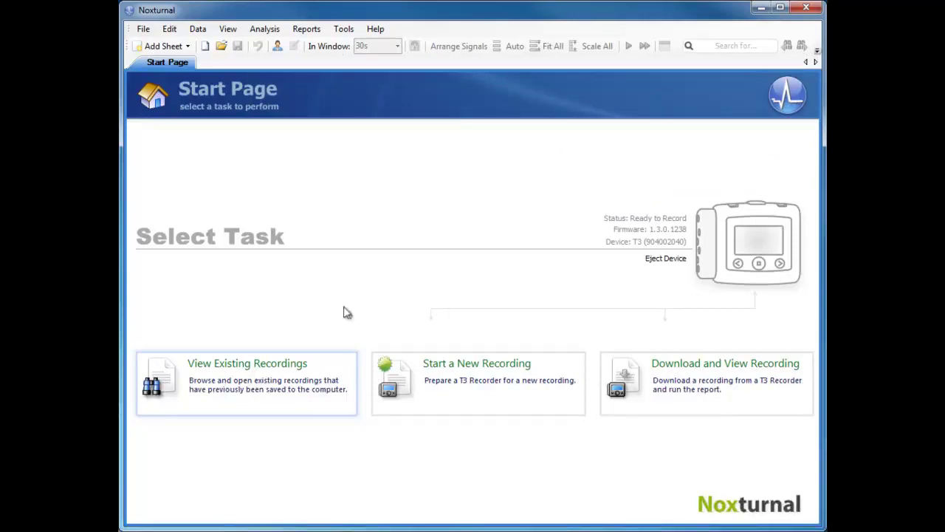
{"action": "left_click", "coordinate": [279, 374]}
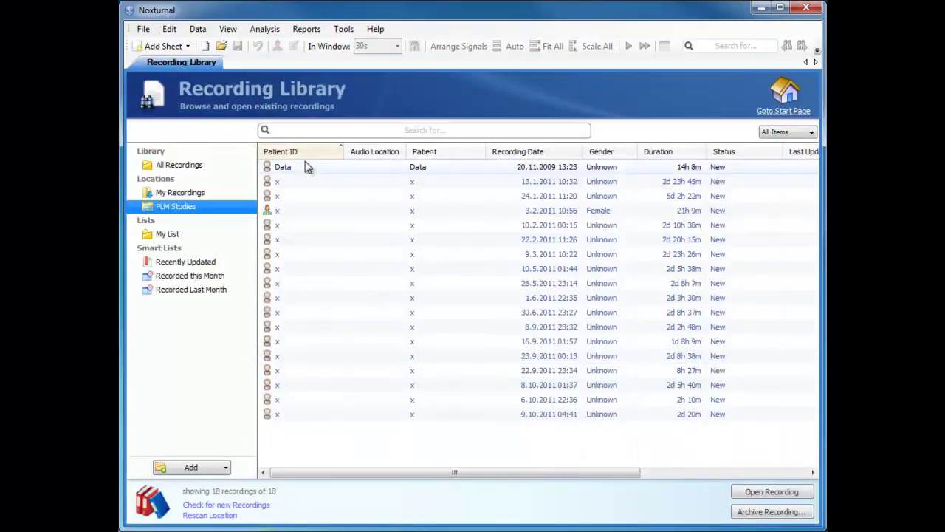
{"action": "double_click", "coordinate": [307, 169]}
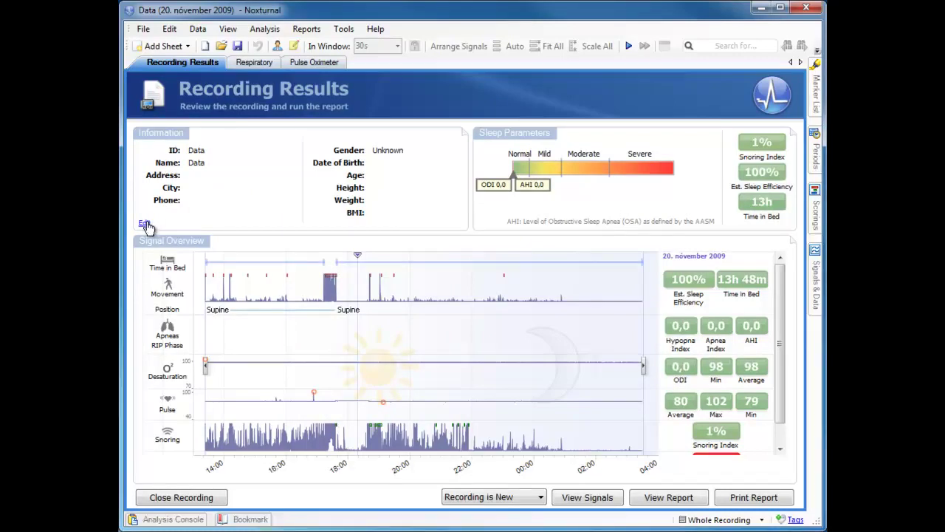
Step: Set the Temperature custom field to 39 °C in the patient section of the recording properties
{"action": "left_click", "coordinate": [278, 48]}
{"action": "left_click_drag", "start_coordinate": [529, 123], "coordinate": [461, 107]}
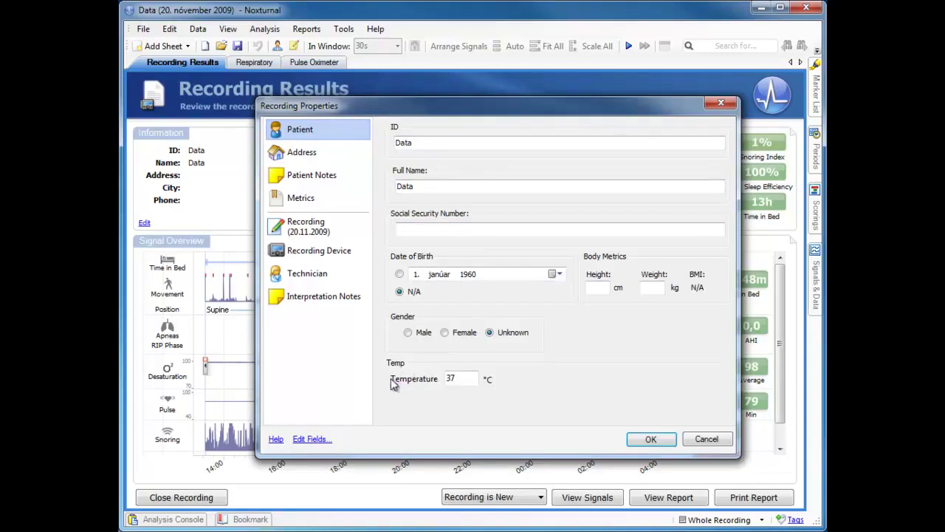
{"action": "double_click", "coordinate": [454, 379]}
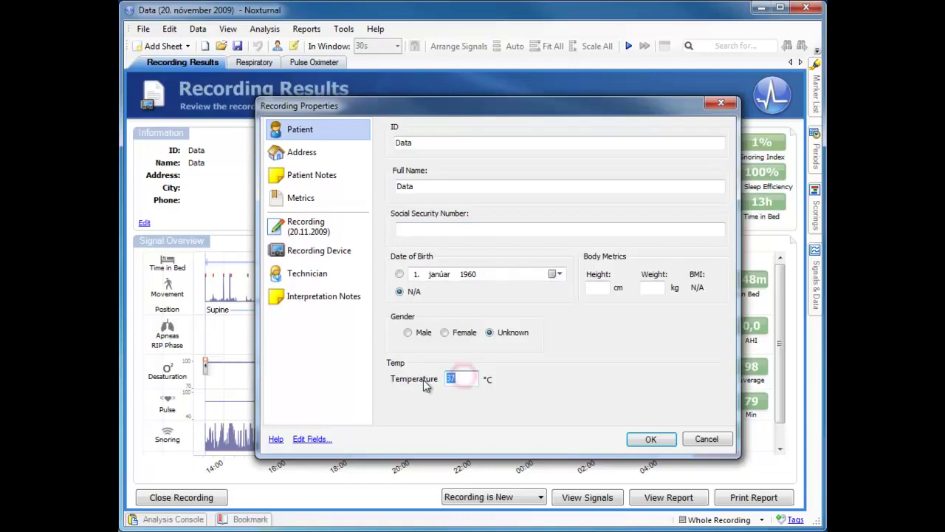
{"action": "type", "text": "39"}
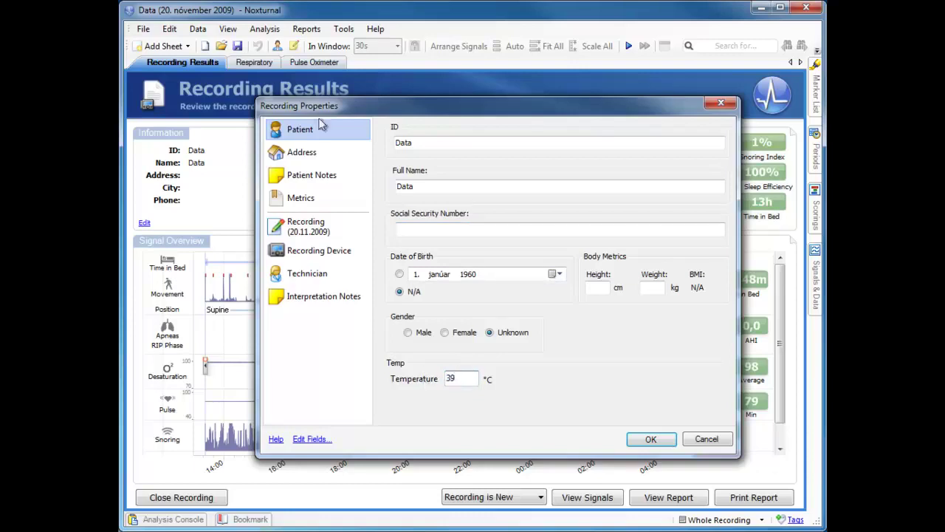
Step: In the recording's Metrics section, set Neck Size to 40 cm and enter "Here I can add any text." in My Notes
{"action": "left_click", "coordinate": [316, 203]}
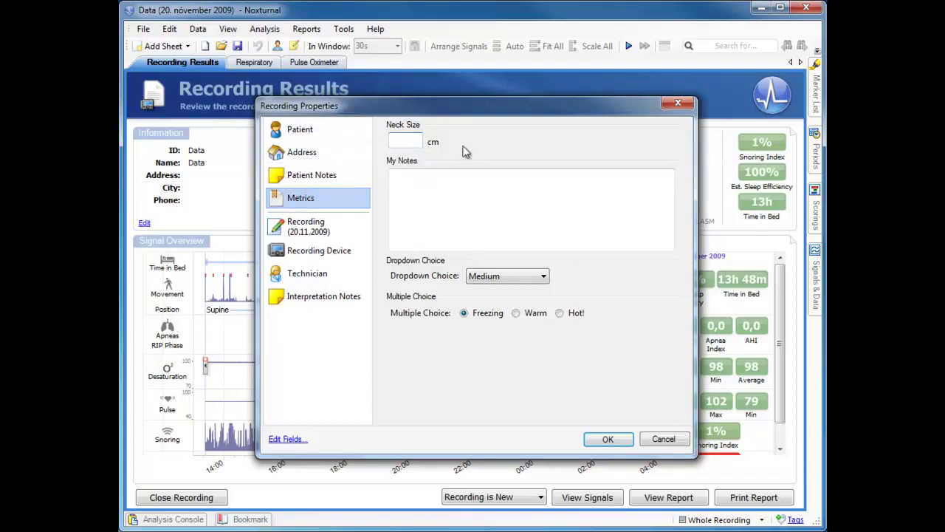
{"action": "type", "text": "40"}
{"action": "left_click", "coordinate": [471, 182]}
{"action": "type", "text": "Here "}
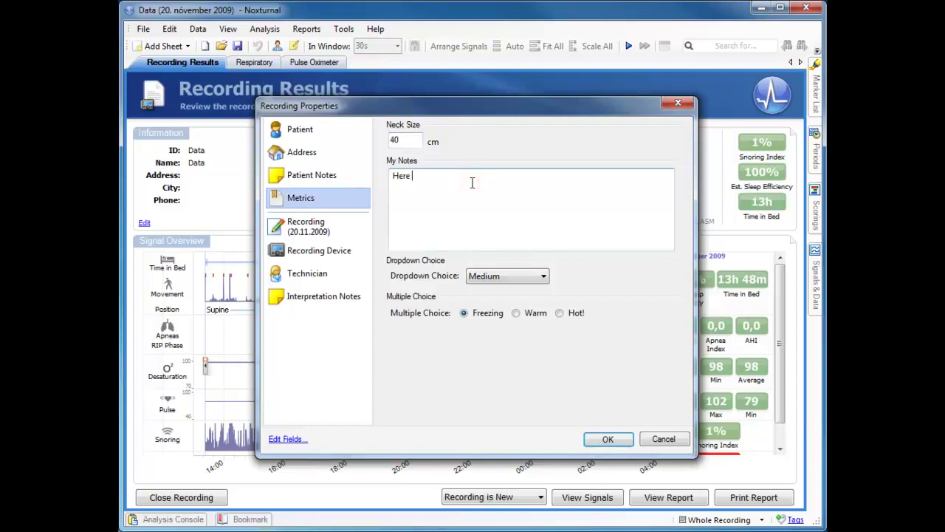
{"action": "type", "text": "I can add any text."}
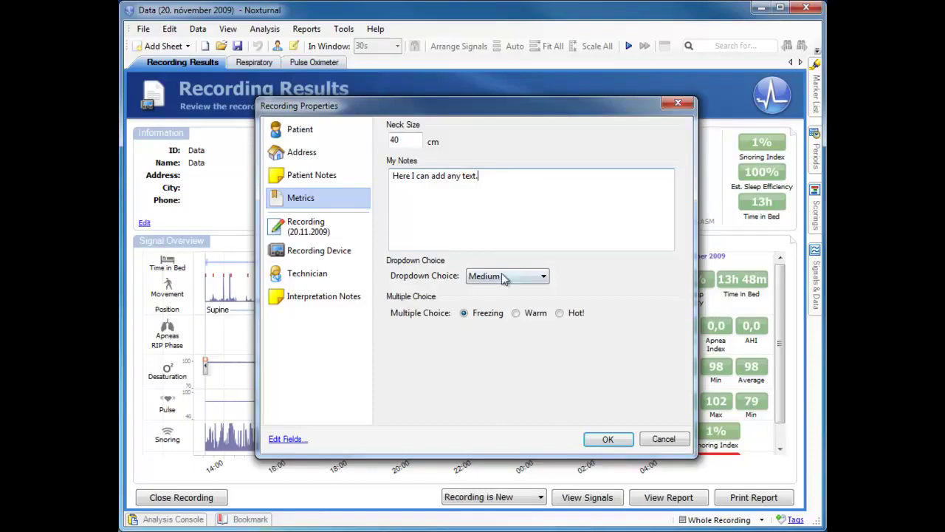
Step: Look through the Dropdown Choice values, try the Multiple Choice options Warm and Hot!, reselect Freezing and save the recording properties
{"action": "left_click", "coordinate": [542, 279]}
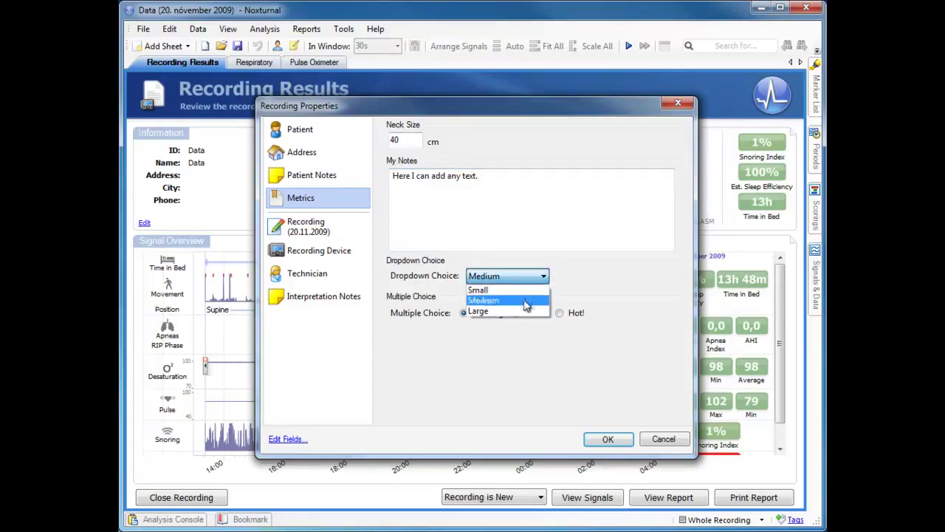
{"action": "left_click", "coordinate": [582, 276]}
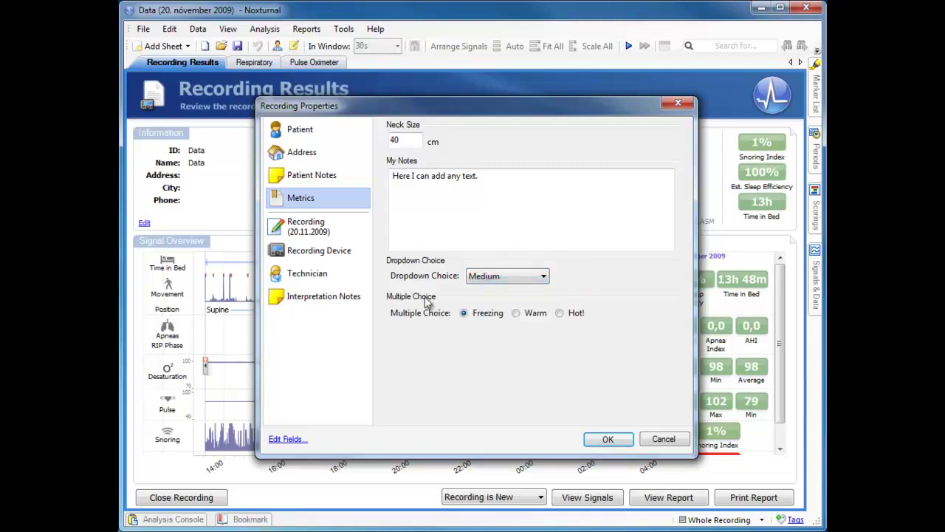
{"action": "left_click", "coordinate": [528, 314]}
{"action": "left_click", "coordinate": [574, 314]}
{"action": "left_click", "coordinate": [517, 315]}
{"action": "left_click", "coordinate": [470, 318]}
{"action": "left_click", "coordinate": [613, 440]}
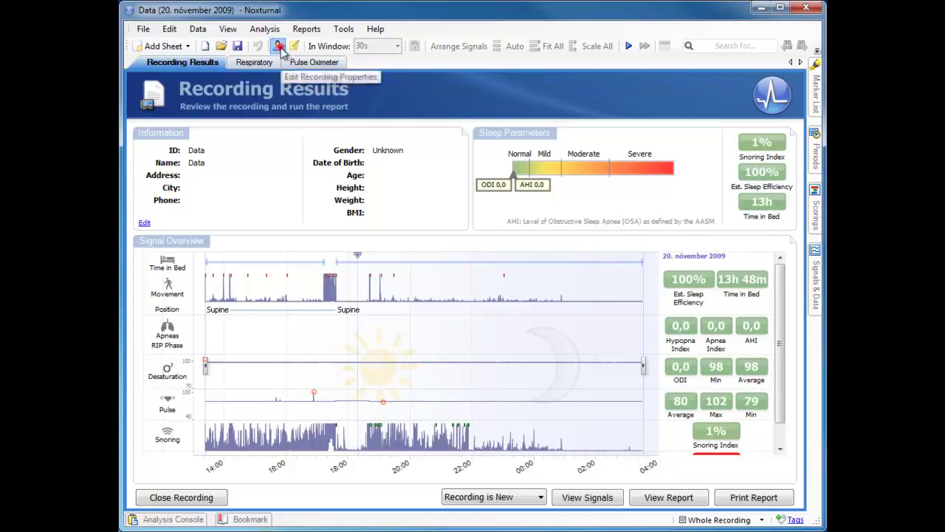
Step: Examine the custom field list stored with this recording in its properties, and leave it without saving
{"action": "left_click", "coordinate": [277, 45]}
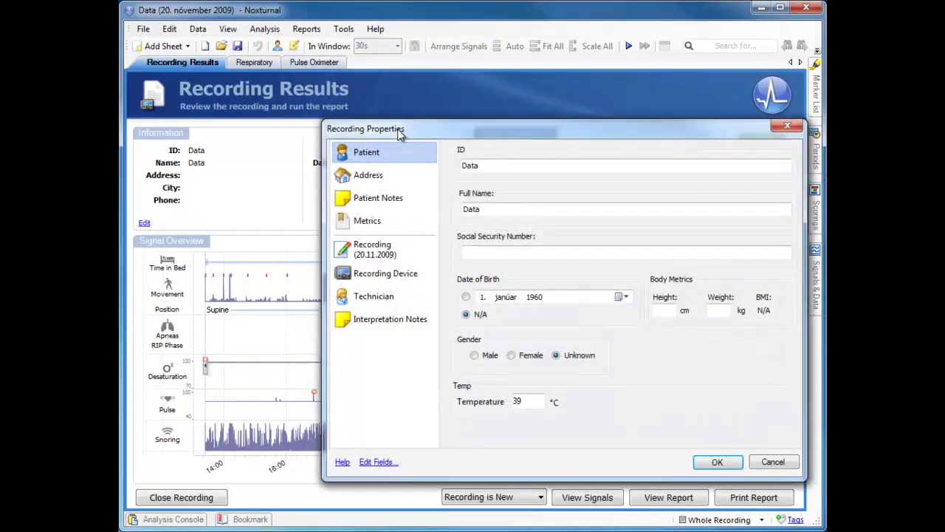
{"action": "left_click", "coordinate": [391, 465]}
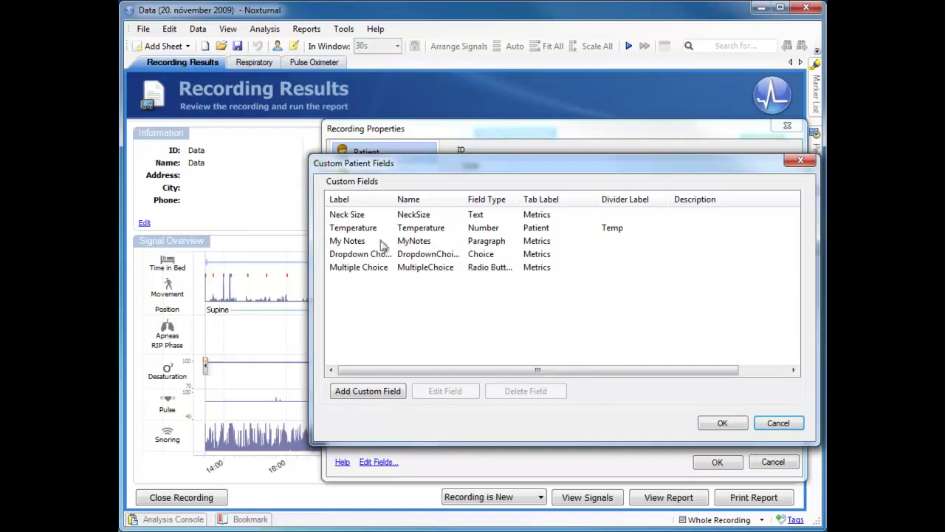
{"action": "left_click", "coordinate": [778, 425]}
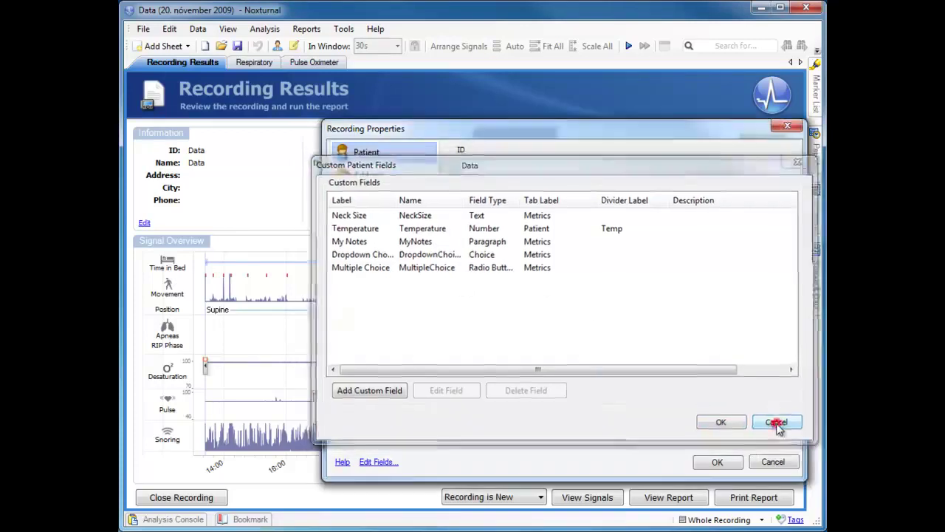
{"action": "left_click", "coordinate": [773, 462]}
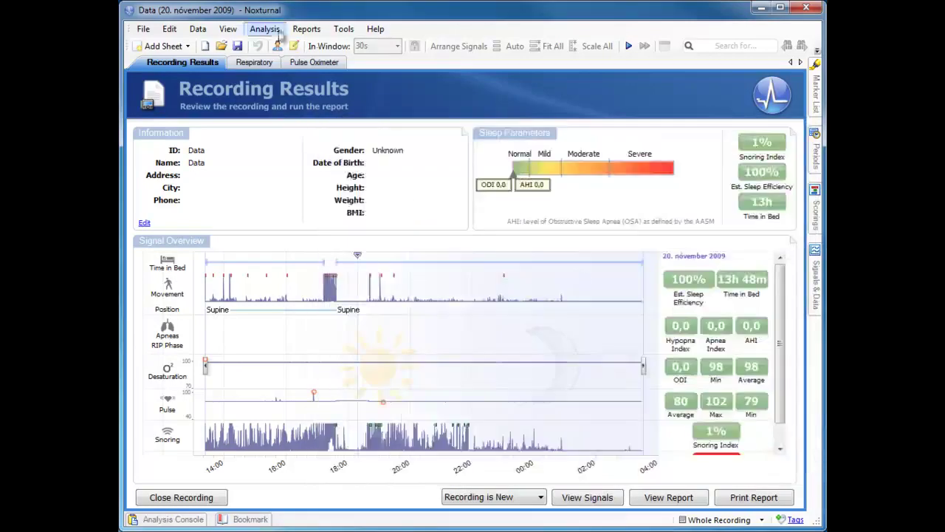
Step: Delete the My Notes paragraph field from the custom fields in the program options and save the options
{"action": "left_click", "coordinate": [336, 30]}
{"action": "left_click", "coordinate": [362, 113]}
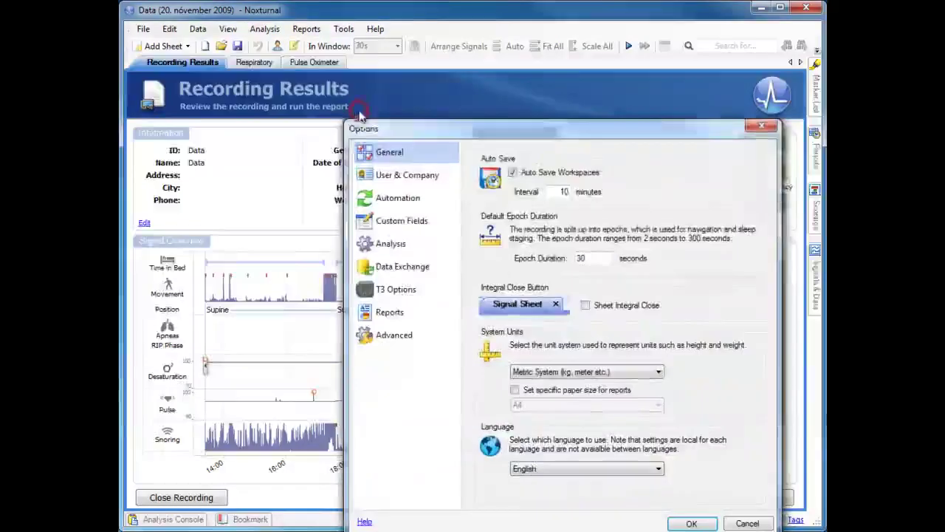
{"action": "left_click", "coordinate": [398, 220]}
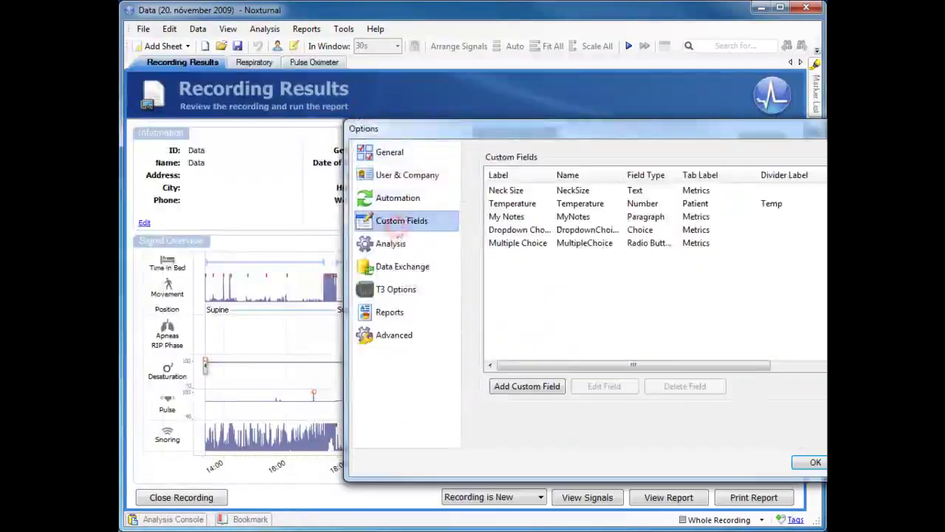
{"action": "left_click_drag", "start_coordinate": [495, 141], "coordinate": [360, 129]}
{"action": "left_click_drag", "start_coordinate": [422, 133], "coordinate": [297, 109]}
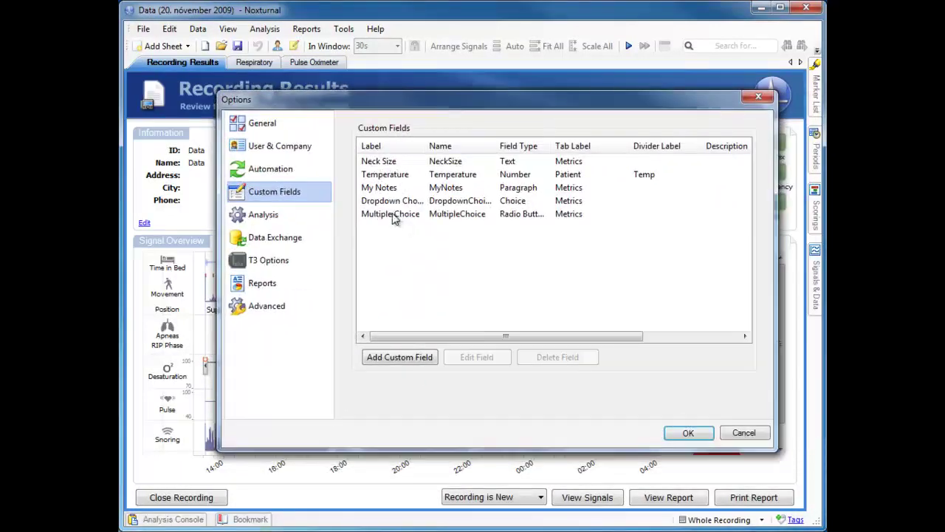
{"action": "left_click", "coordinate": [383, 191]}
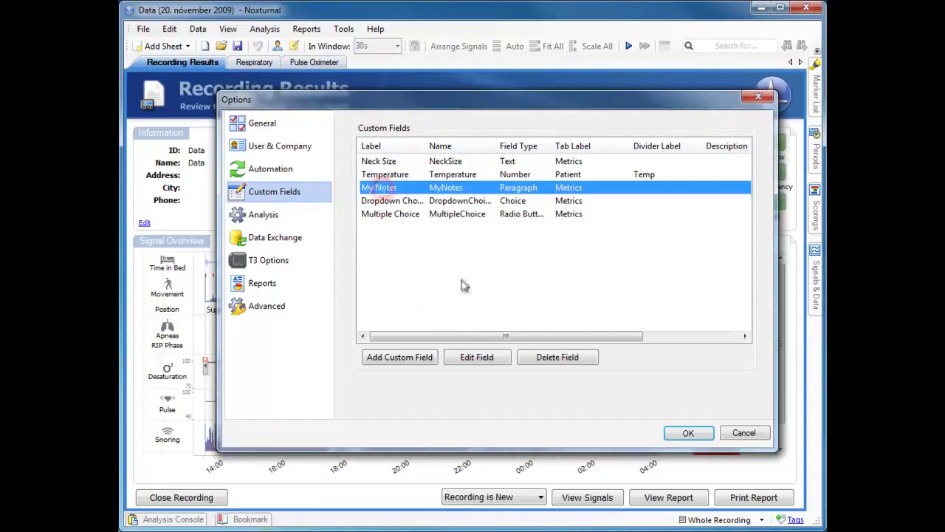
{"action": "left_click", "coordinate": [541, 358]}
{"action": "left_click", "coordinate": [688, 432]}
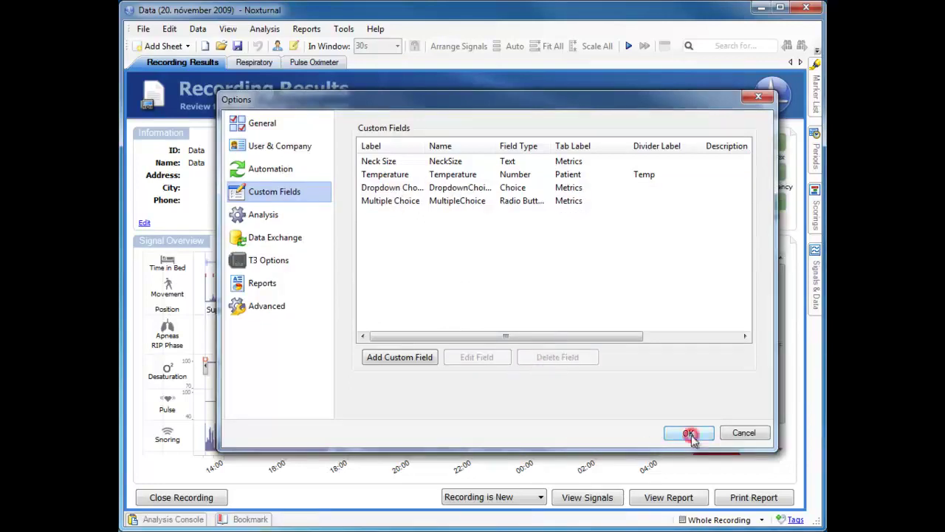
Step: Add the recording's My Notes field back as a template from its custom patient fields, and save the recording properties
{"action": "left_click", "coordinate": [144, 224]}
{"action": "left_click_drag", "start_coordinate": [407, 133], "coordinate": [326, 106]}
{"action": "left_click", "coordinate": [324, 434]}
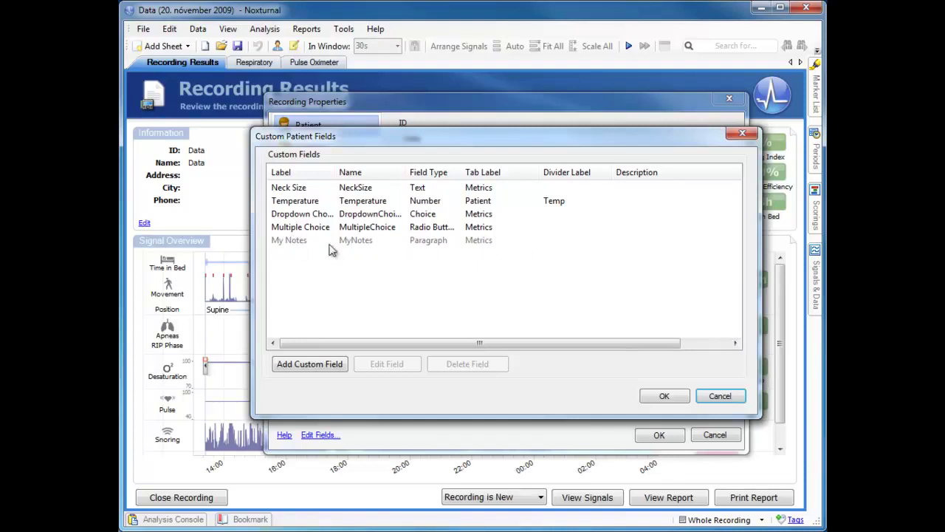
{"action": "left_click", "coordinate": [285, 243]}
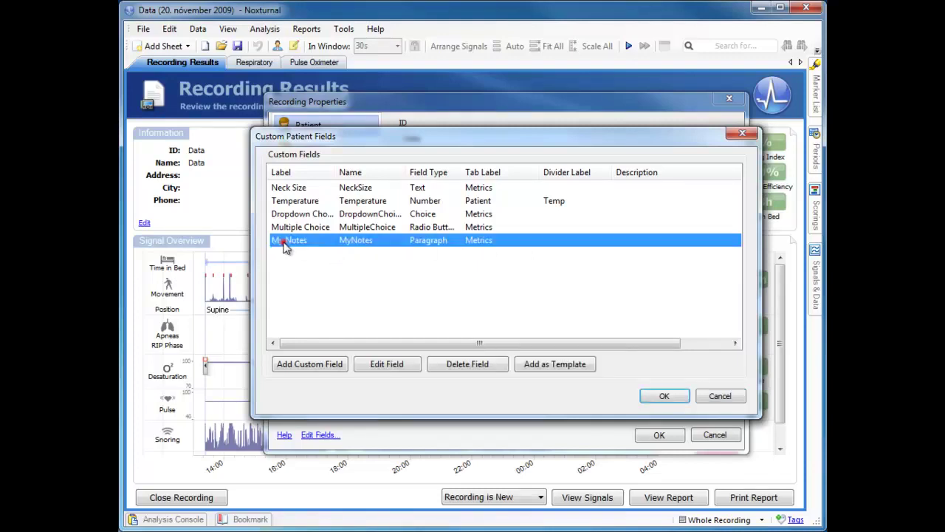
{"action": "left_click", "coordinate": [543, 369]}
{"action": "left_click", "coordinate": [663, 396]}
{"action": "left_click", "coordinate": [660, 434]}
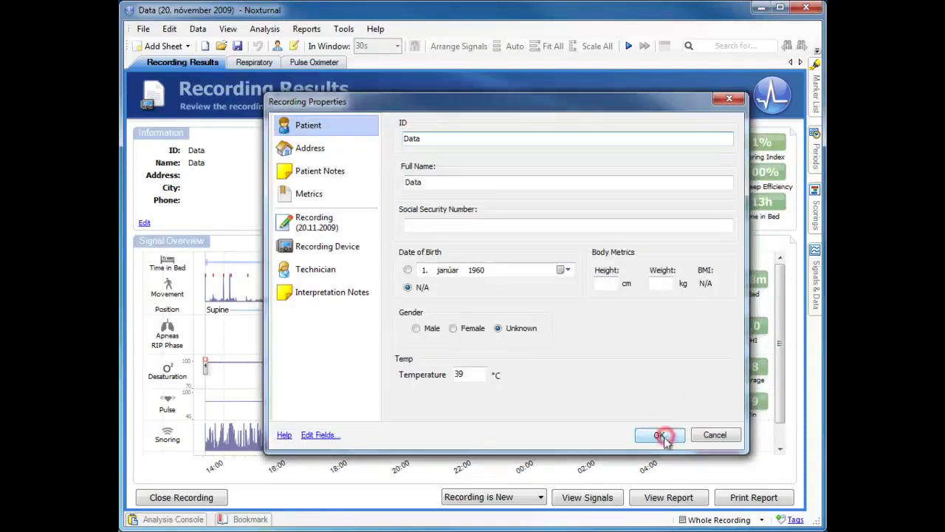
Step: Check the custom fields list in the program options for the My Notes entry and close the options
{"action": "left_click", "coordinate": [338, 28]}
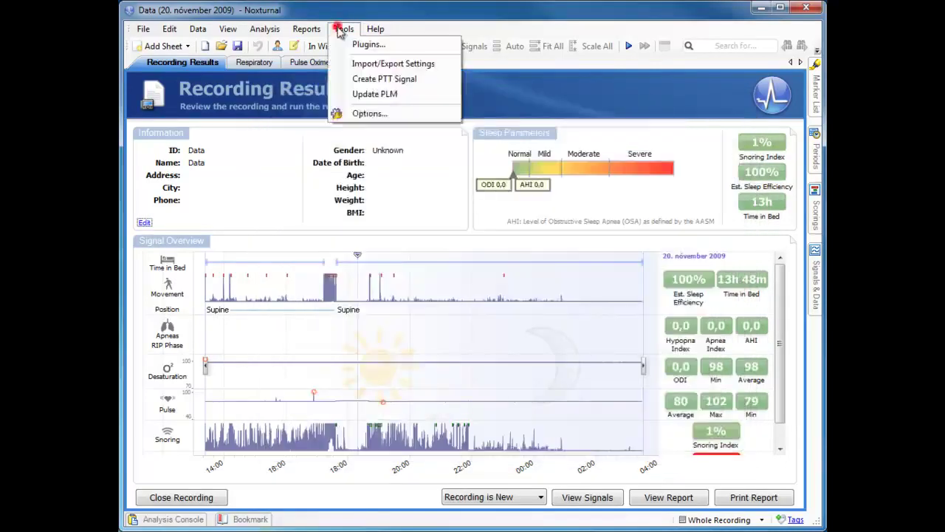
{"action": "left_click", "coordinate": [367, 113]}
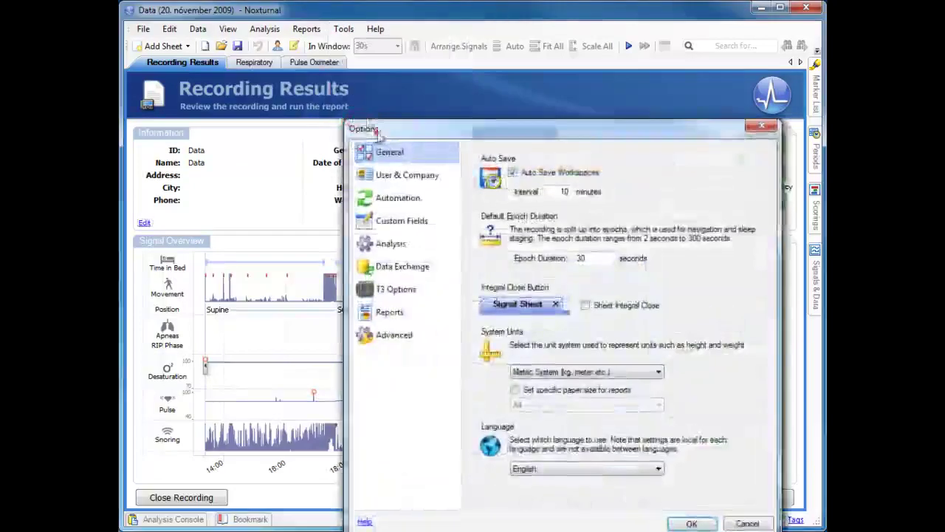
{"action": "left_click", "coordinate": [273, 158]}
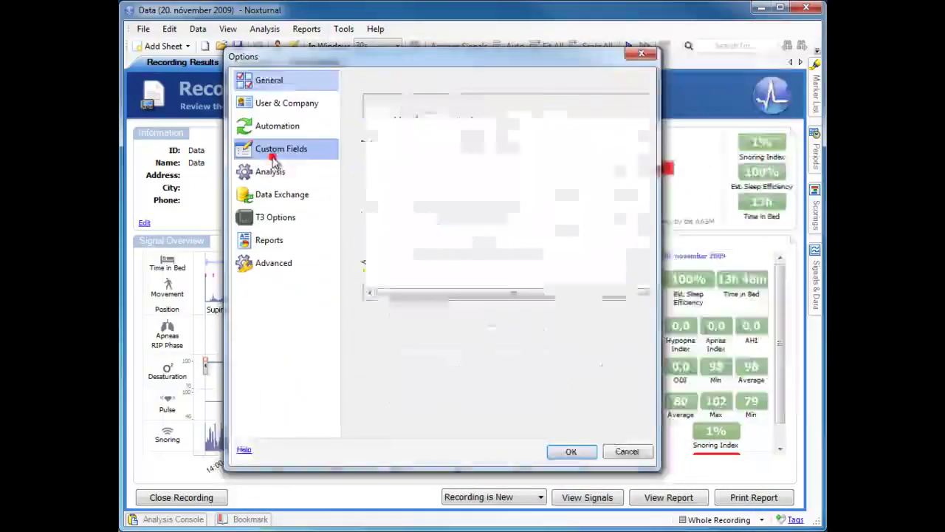
{"action": "left_click", "coordinate": [404, 171]}
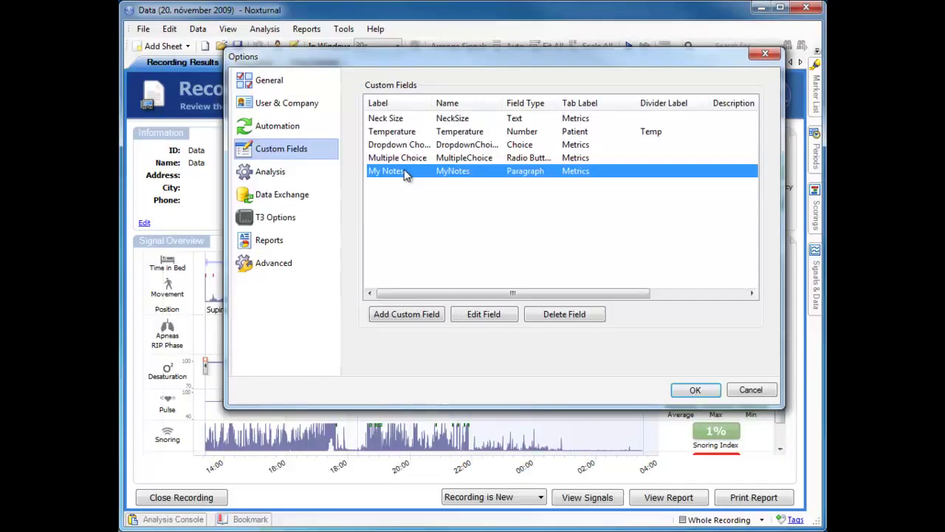
{"action": "left_click", "coordinate": [709, 391]}
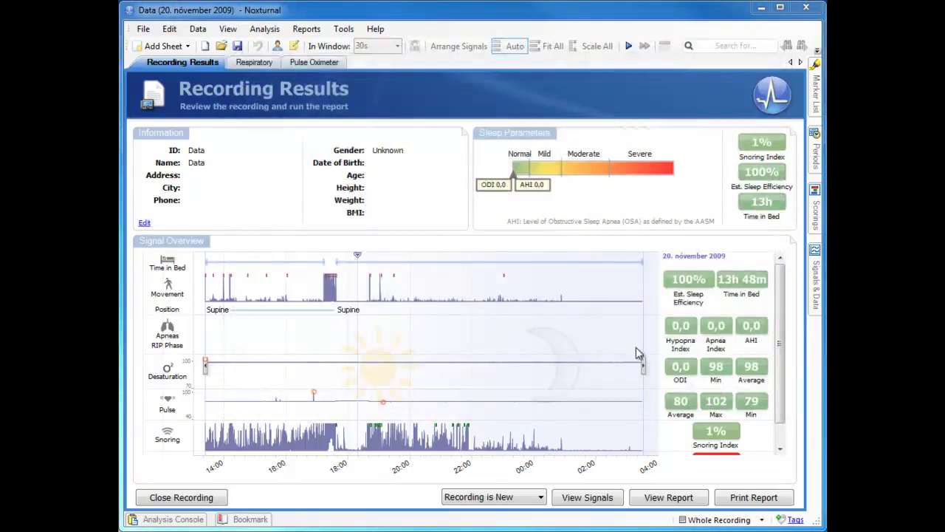